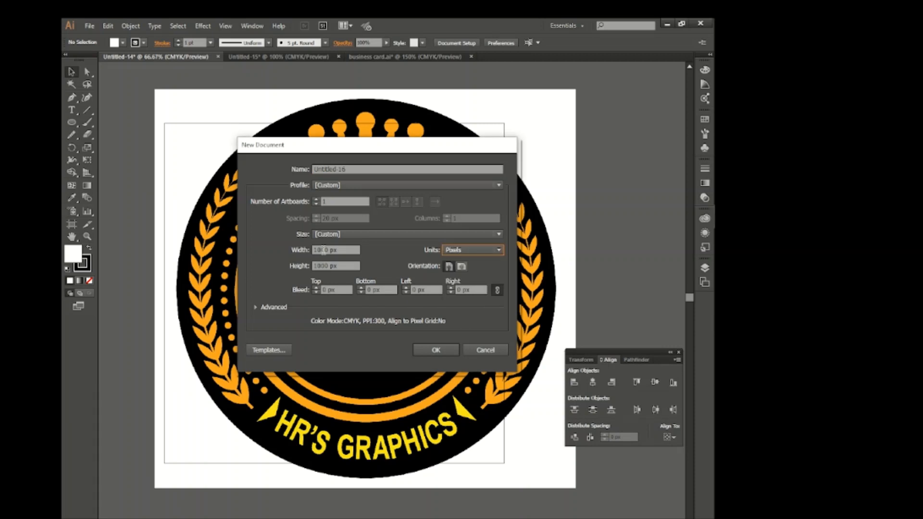
Create a new document 1000 px wide and 1000 px high.
left_click_drag(351, 251, 257, 250)
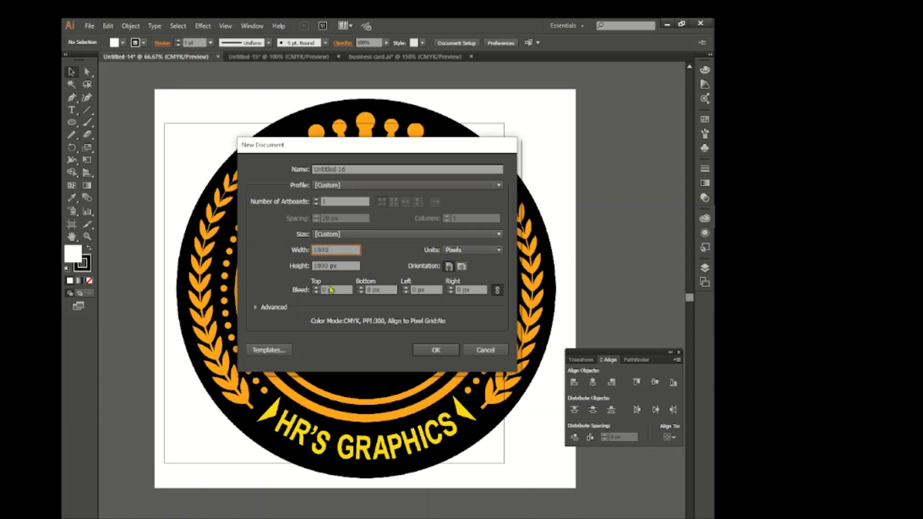
key("Tab")
type("1000")
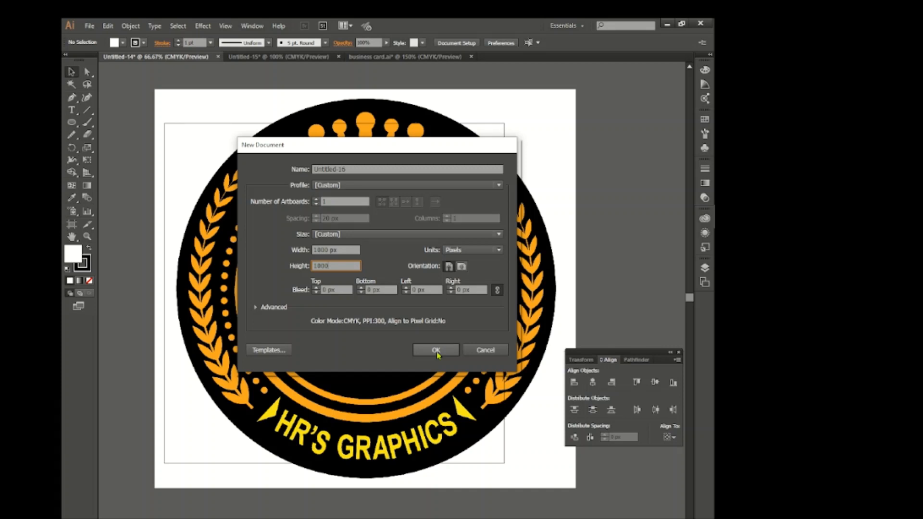
left_click(436, 350)
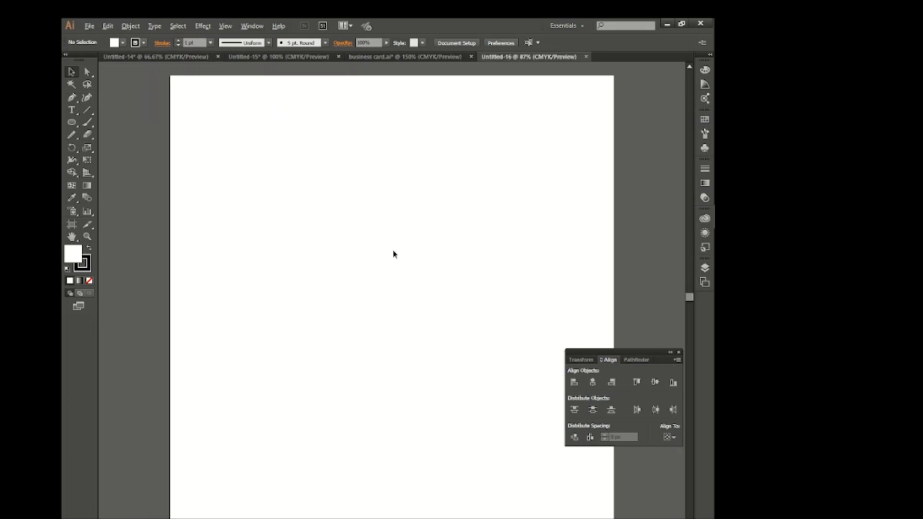
Create a 950 × 950 px rectangle with the Rectangle tool.
scroll(394, 254, "down", 1)
left_click_drag(75, 127, 104, 127)
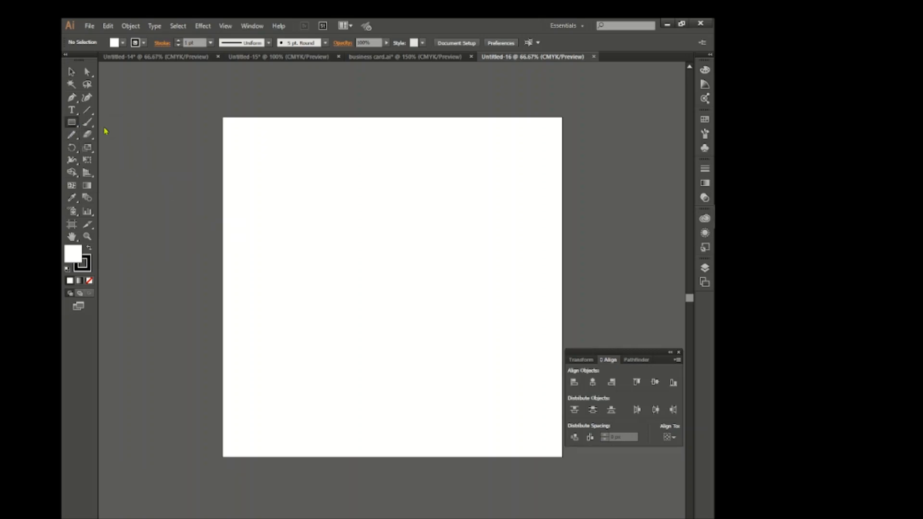
left_click(334, 249)
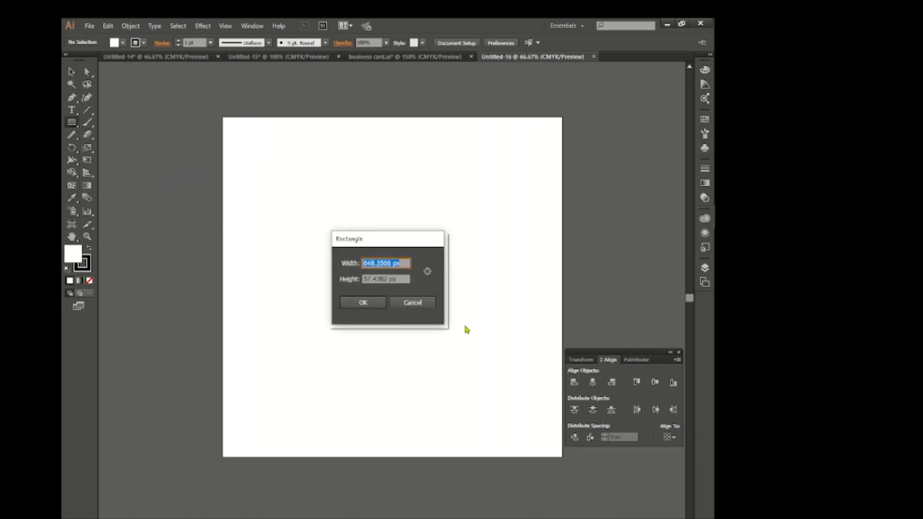
type("950")
left_click(402, 278)
type("9")
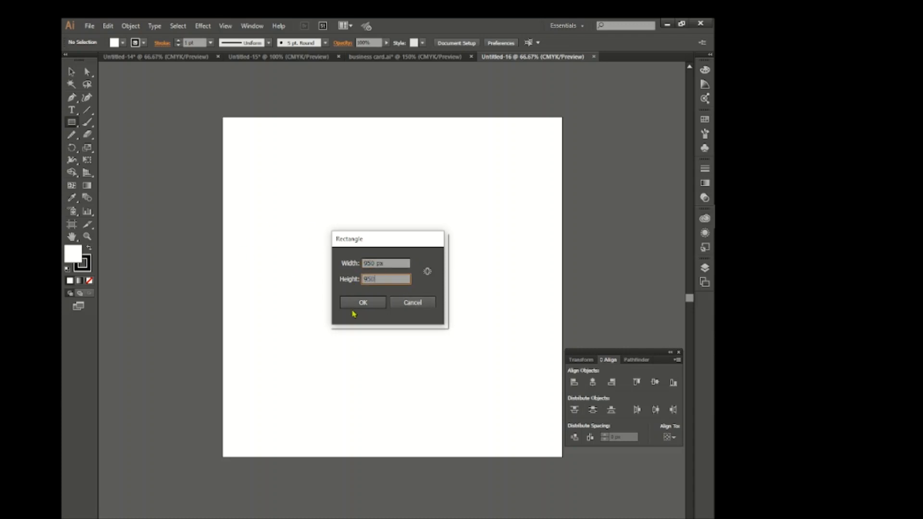
left_click(361, 302)
Remove the 950 px rectangle's fill and give it a red stroke.
left_click(123, 43)
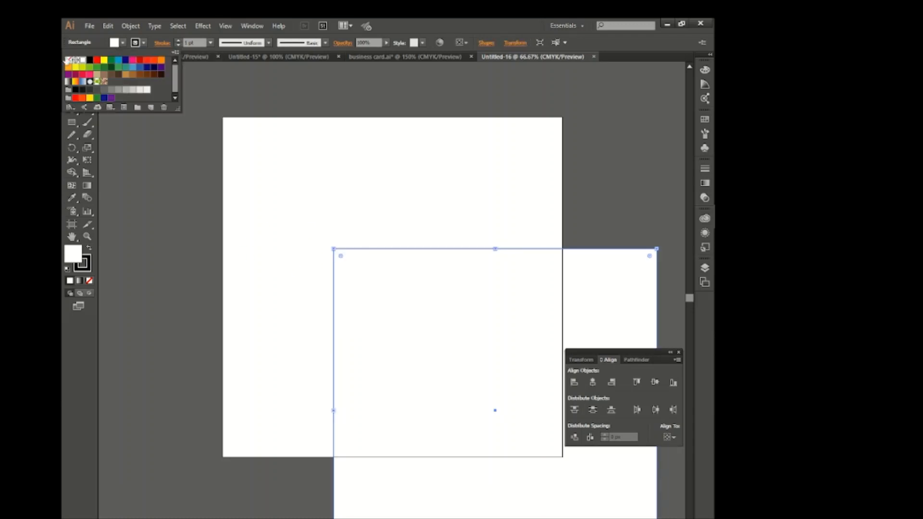
left_click(70, 61)
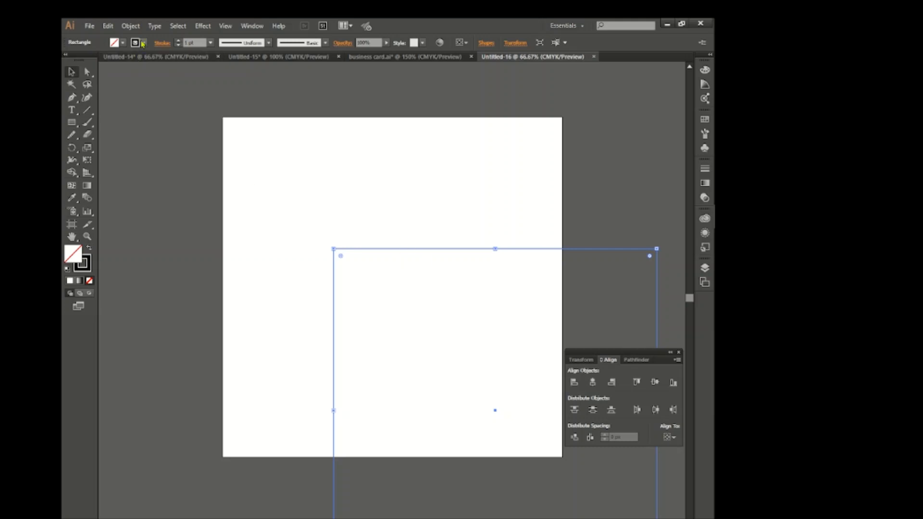
left_click(142, 44)
left_click(102, 60)
Align the red outlined rectangle to the artboard, centred horizontally and vertically.
left_click(670, 437)
left_click(635, 472)
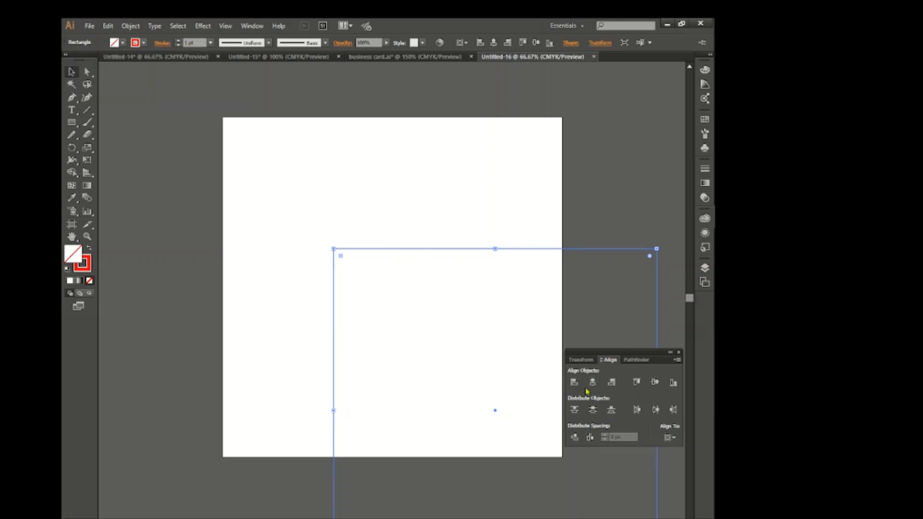
left_click(593, 382)
left_click(654, 382)
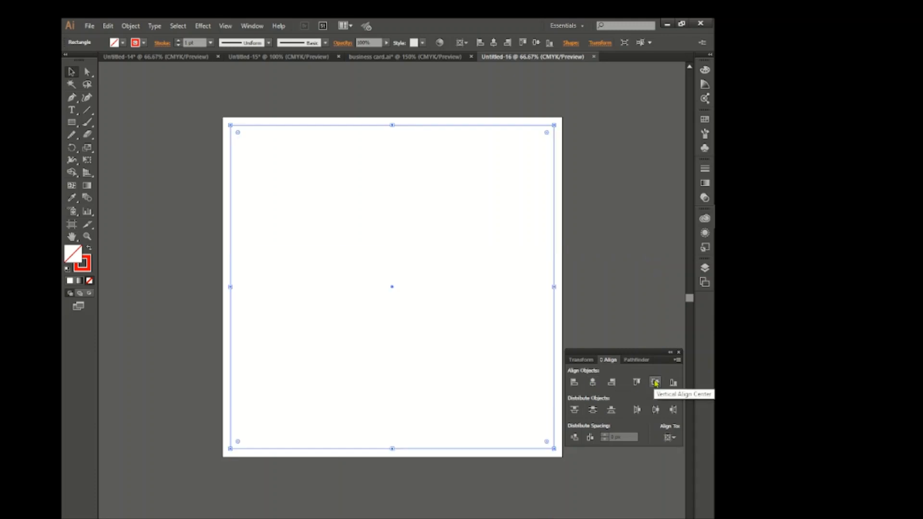
left_click(459, 346)
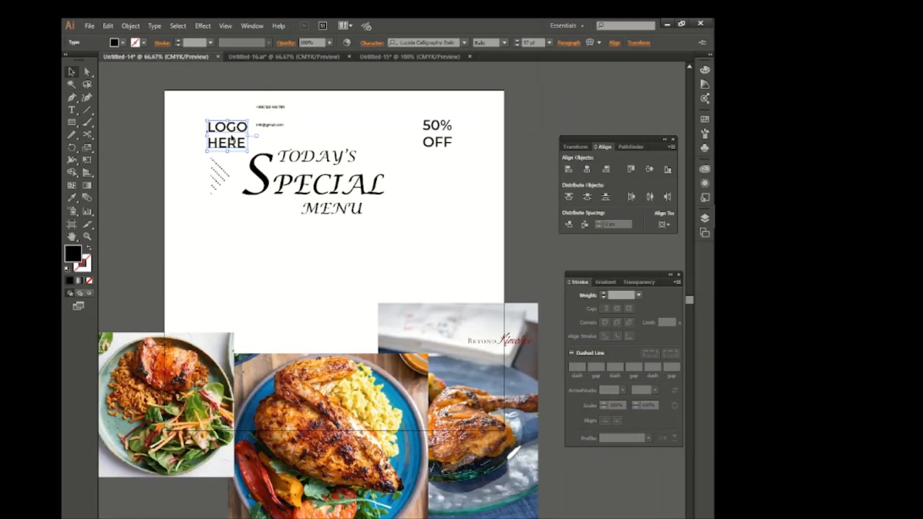
Place the LOGO HERE text in the new document, in the upper-left corner inside the red margin.
left_click_drag(235, 120, 195, 141)
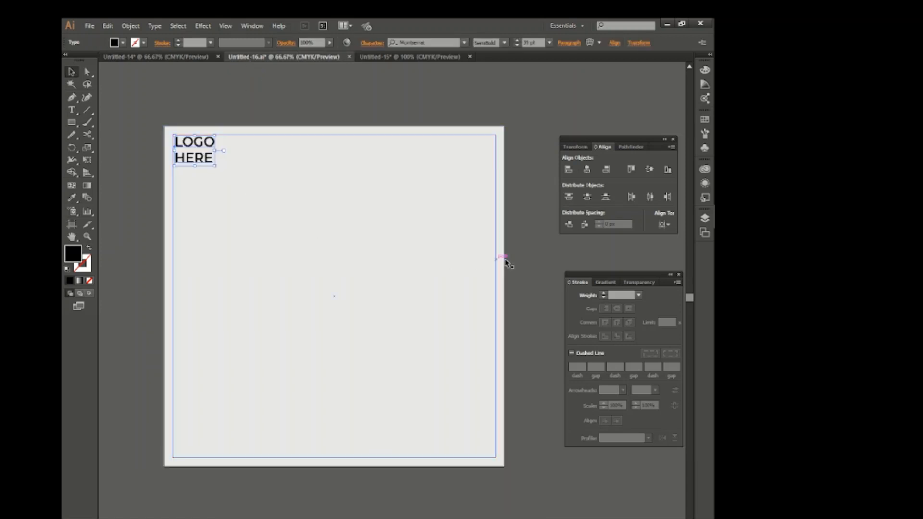
left_click(511, 265)
Draw a square slightly left of the artboard's centre, about 30 percent of its width, and fill it with medium grey.
left_click(72, 123)
left_click_drag(275, 287, 321, 336)
key("v")
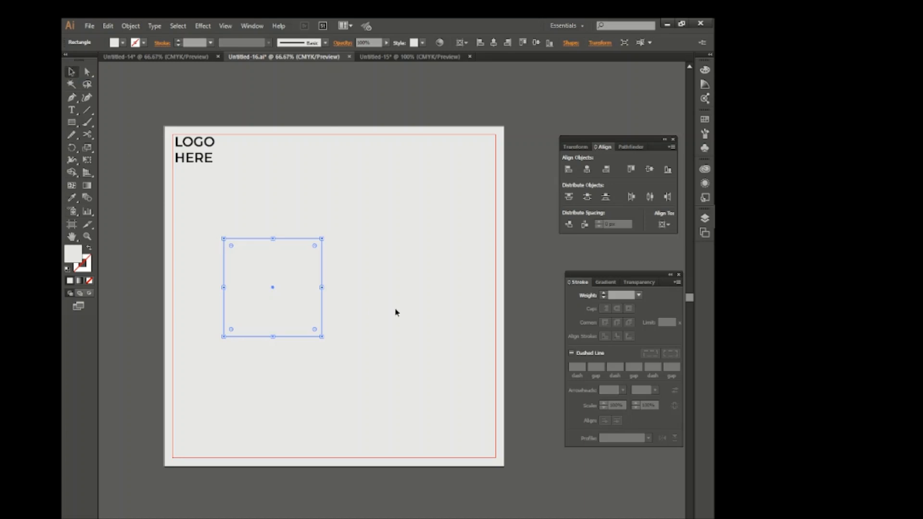
left_click(123, 42)
left_click(131, 91)
left_click(543, 277)
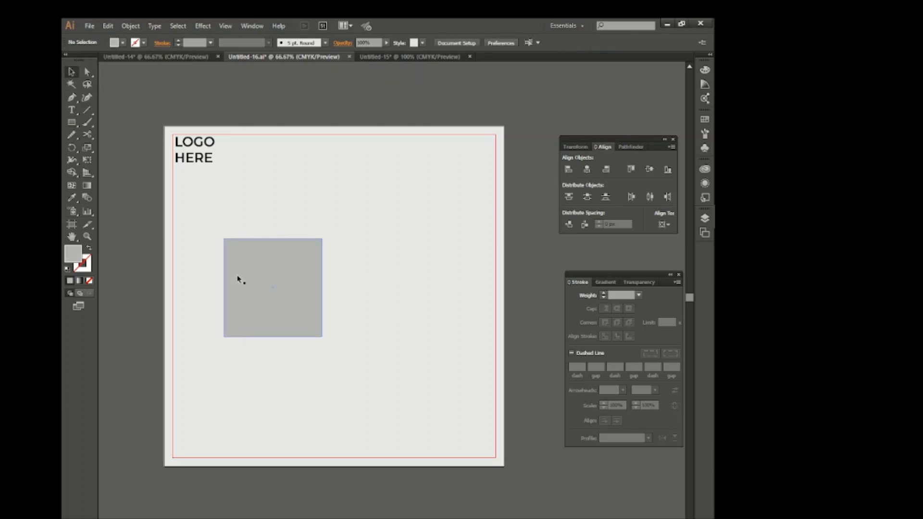
Duplicate the grey square into a gapless two-by-two grid and move all four squares to about the middle of the artboard.
left_click_drag(248, 290, 346, 290)
left_click_drag(278, 293, 365, 198)
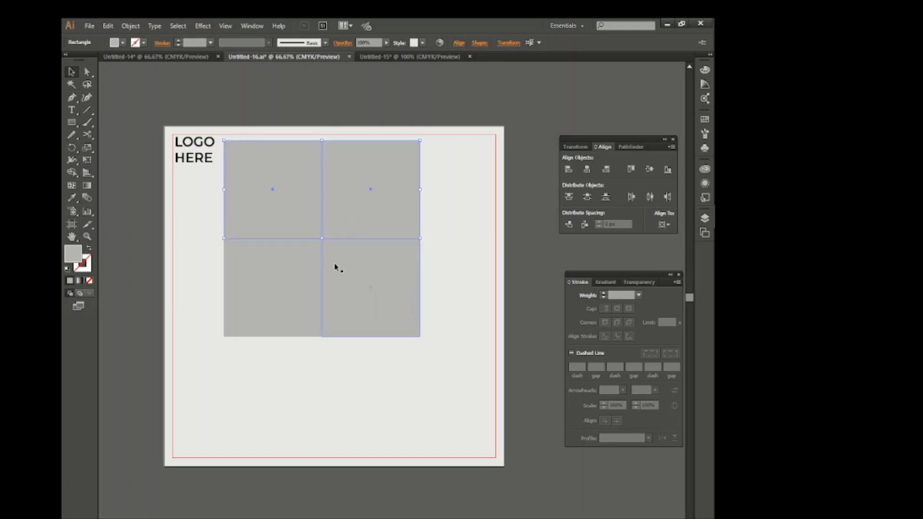
left_click(284, 271, "shift")
left_click(370, 283, "shift")
left_click_drag(371, 283, 380, 339)
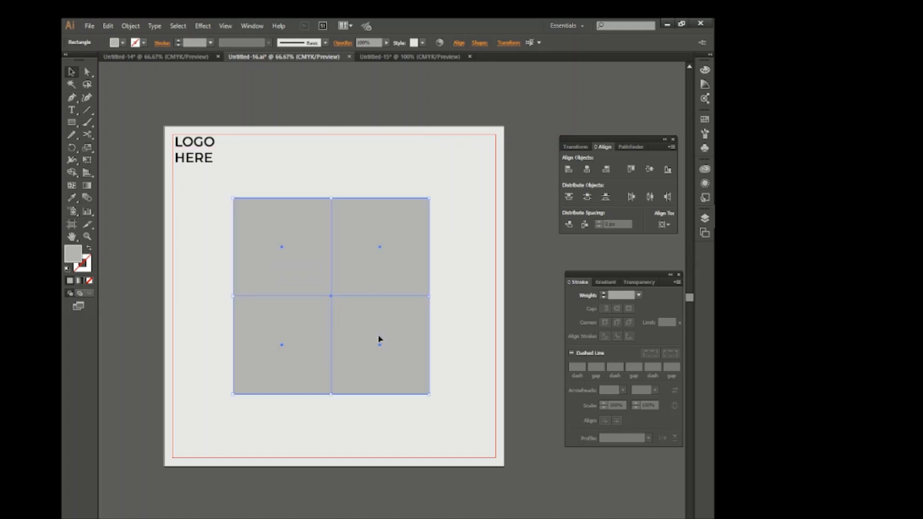
Rotate the four-square grid 45° into a diamond and centre it horizontally on the artboard.
left_click_drag(430, 400, 457, 340)
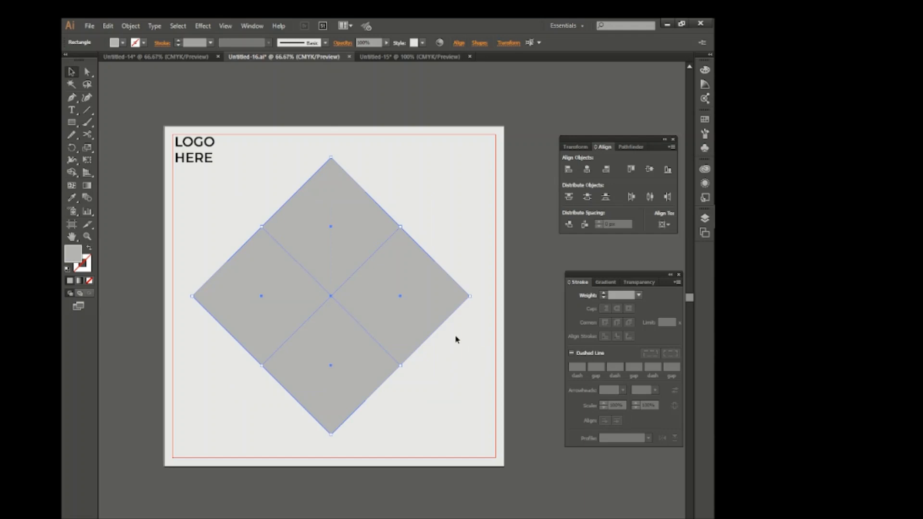
left_click(587, 169)
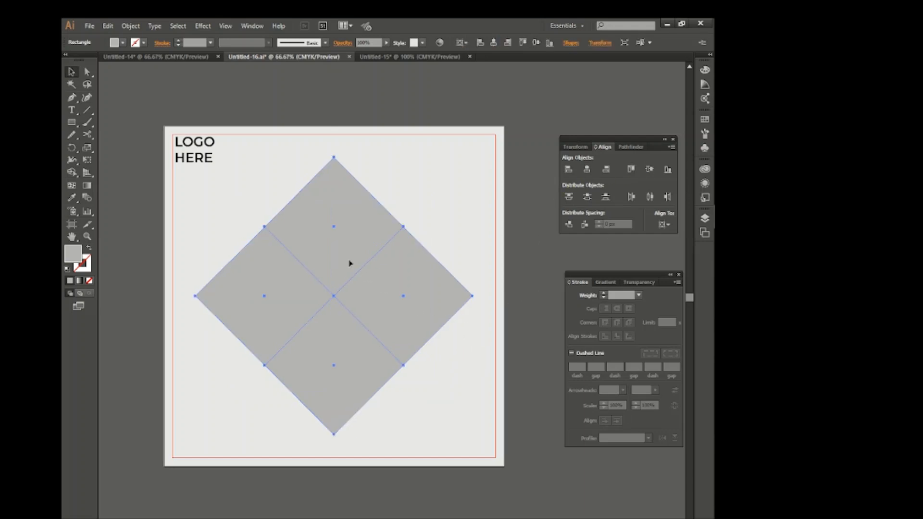
left_click_drag(471, 296, 460, 296)
key("ctrl+z")
Ungroup the diamond and delete its upper square.
right_click(299, 241)
left_click(339, 299)
left_click(221, 221)
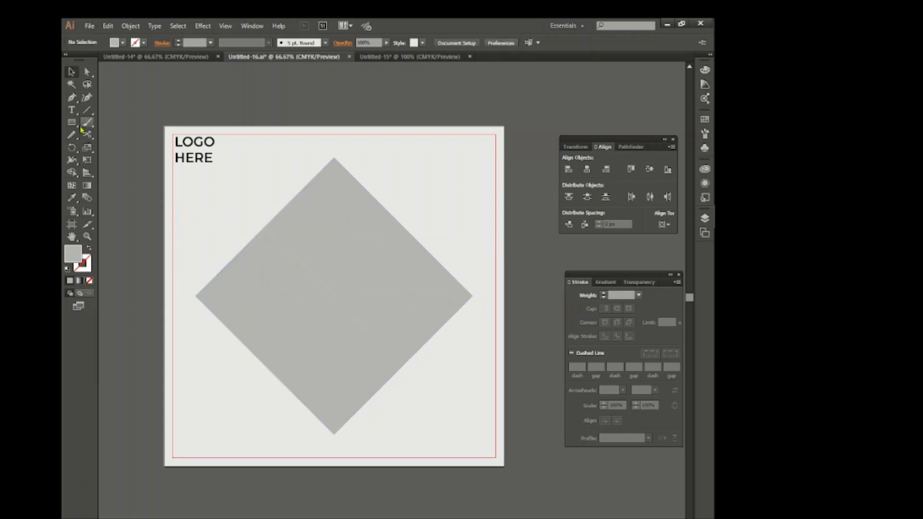
left_click(290, 226)
key("Delete")
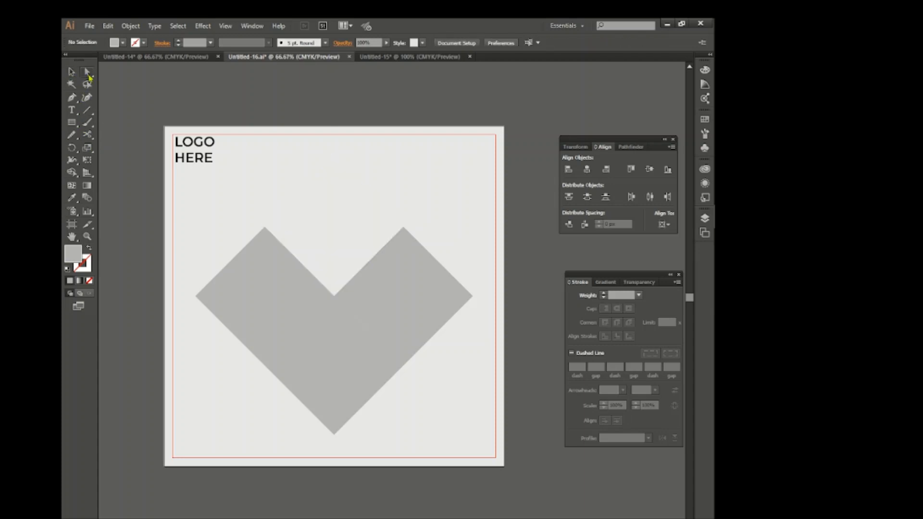
Fully round the outer corners of the three remaining squares, keeping the corners that meet in the centre sharp, to form petals.
left_click_drag(251, 362, 275, 397)
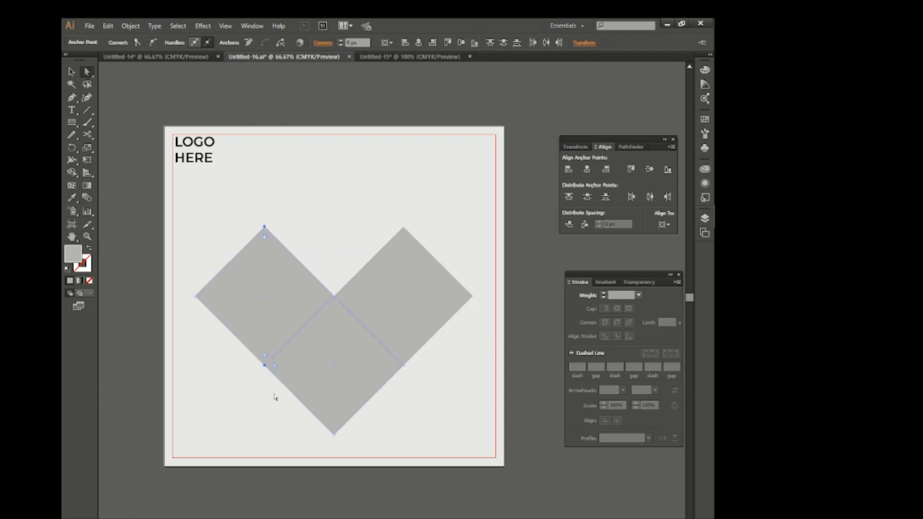
left_click_drag(333, 435, 336, 438)
left_click_drag(382, 382, 382, 383)
left_click_drag(464, 300, 223, 254)
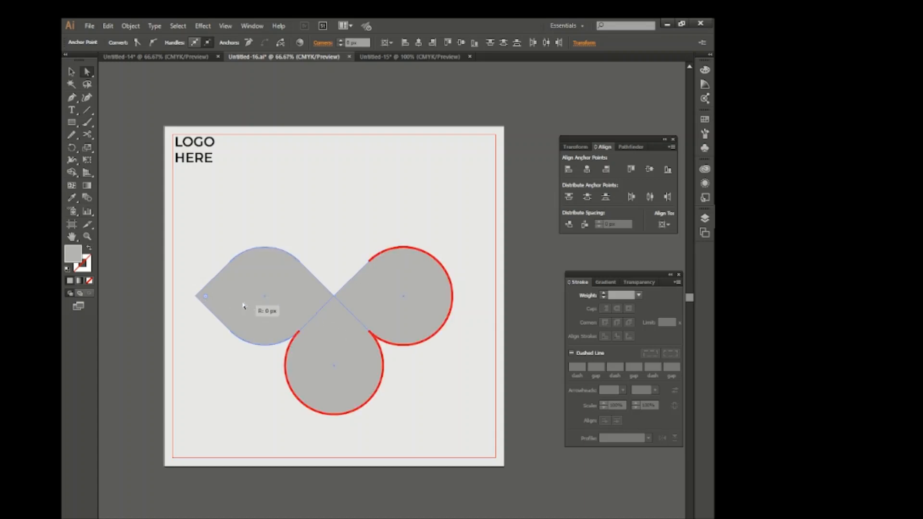
left_click(259, 331)
key("ctrl+z")
left_click_drag(188, 286, 213, 303)
left_click_drag(205, 297, 330, 326)
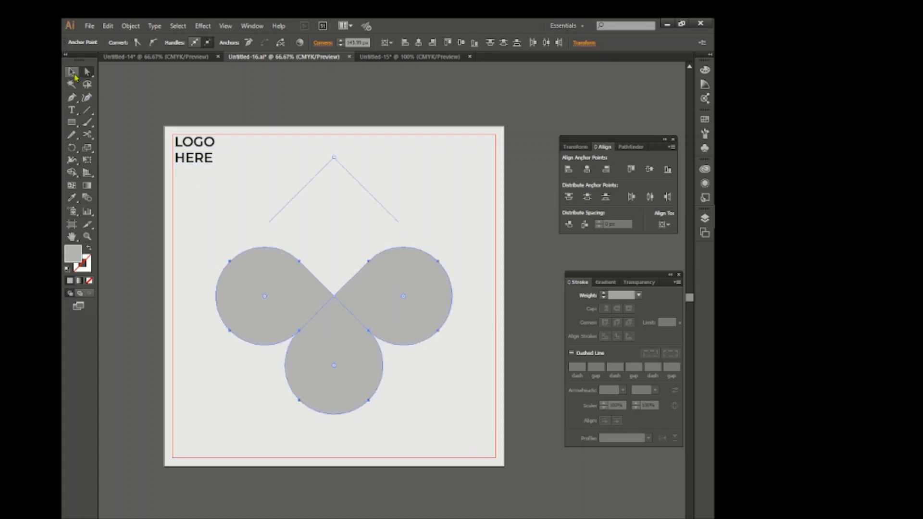
Give the three grey petals a white stroke with a weight of 8 pt.
left_click(73, 75)
left_click(259, 212)
key("ctrl+a")
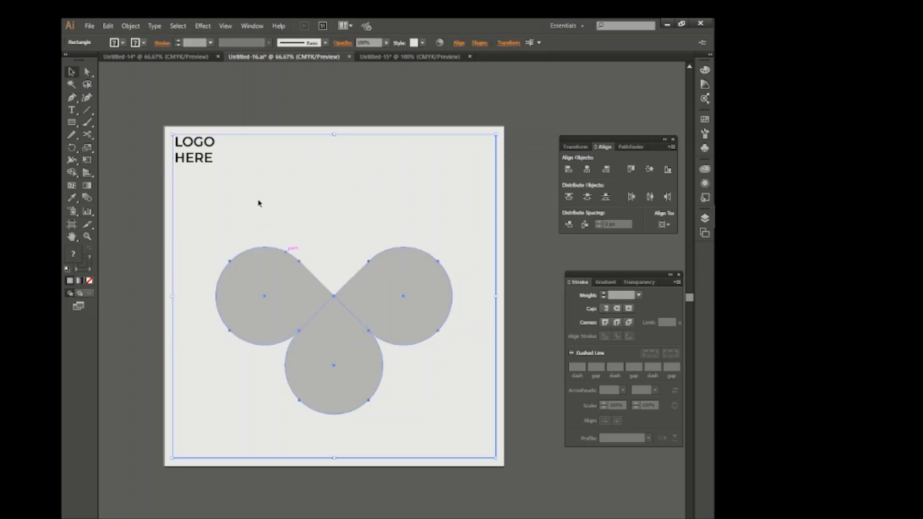
left_click(289, 218)
left_click(364, 344)
left_click(143, 43)
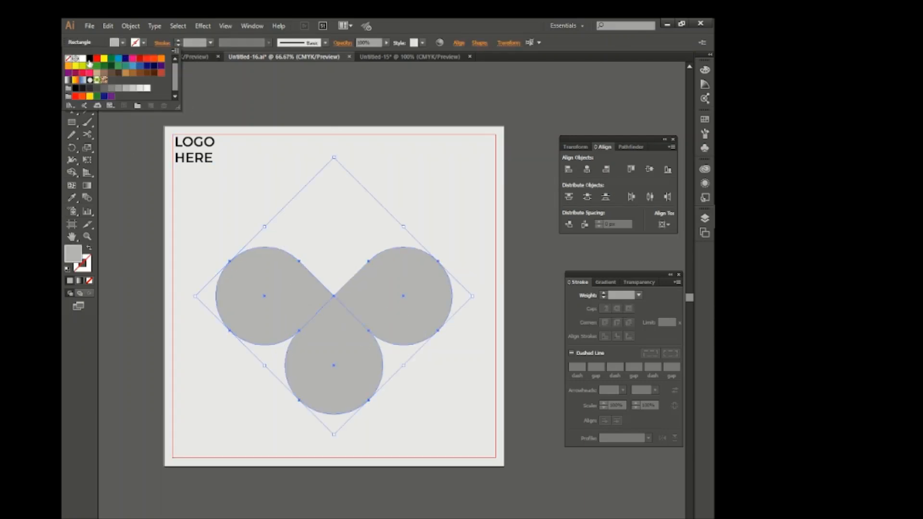
left_click(80, 53)
left_click(197, 43)
scroll(197, 43, "up", 8)
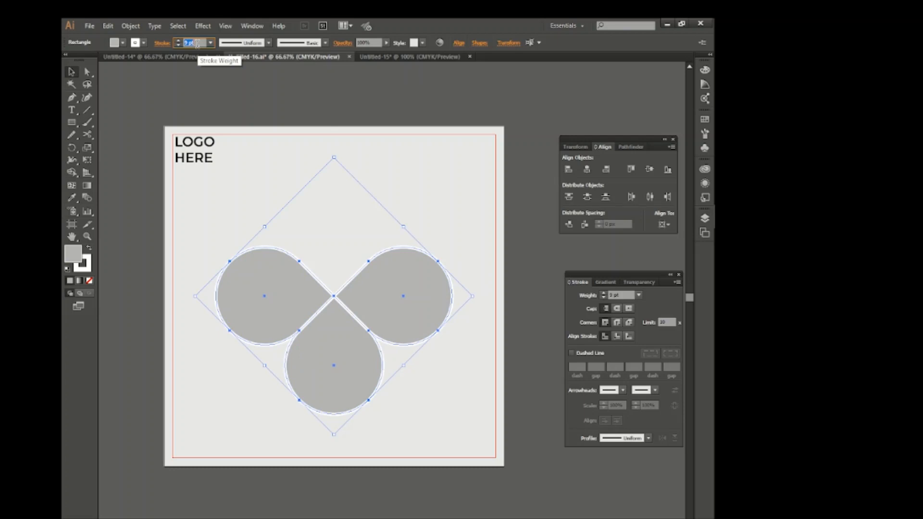
left_click(324, 230)
Nudge the lower petal down to open a small gap below the two upper petals.
left_click(333, 353)
key("Down")
key("Down")
key("Down")
key("Down")
key("Down")
key("Down")
key("Down")
key("Down")
key("Down")
key("Down")
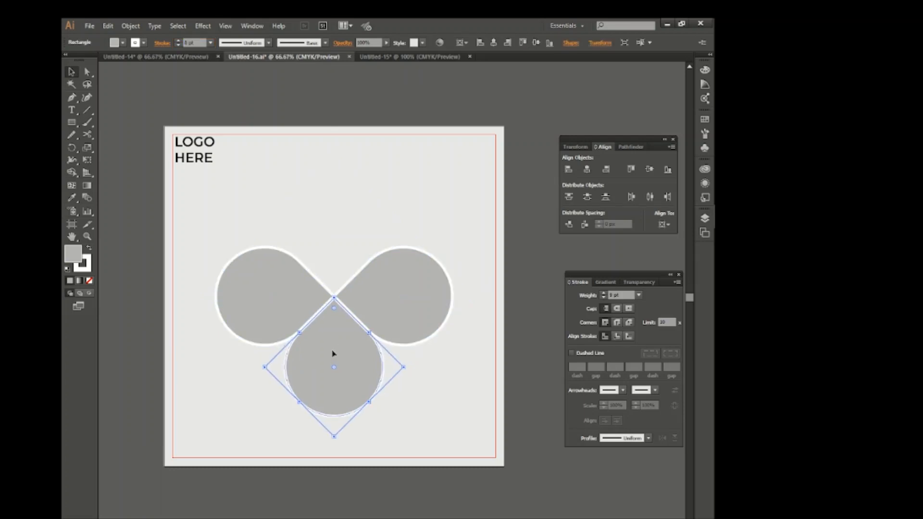
key("Down")
key("Down")
key("Down")
key("Down")
key("Down")
key("Down")
key("Down")
key("Down")
key("Down")
key("Down")
key("Down")
key("Down")
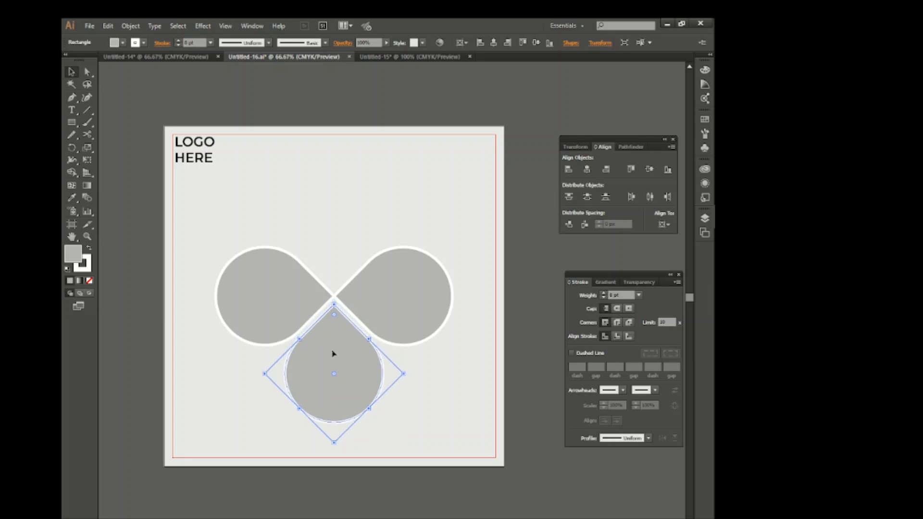
left_click(334, 261)
left_click(407, 299)
key("Right")
key("Right")
key("Right")
key("Right")
key("Right")
key("Right")
key("Right")
key("Right")
key("Right")
key("Right")
key("Right")
key("Right")
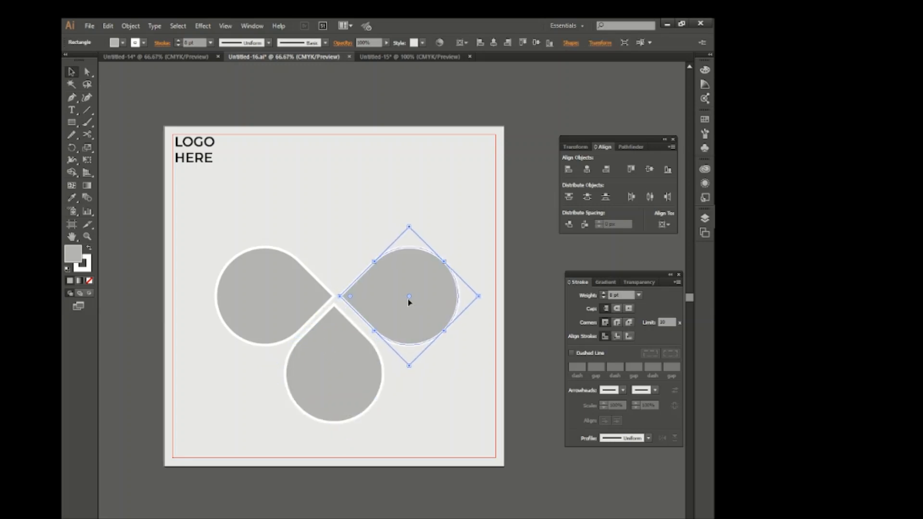
key("Left")
key("Left")
key("Left")
key("Left")
key("Left")
key("Left")
key("Left")
key("Left")
key("Left")
key("Left")
key("Left")
left_click(367, 251)
Nudge the right petal to the right to leave a narrow gap between its tip and the left petal's tip.
scroll(339, 303, "up", 2)
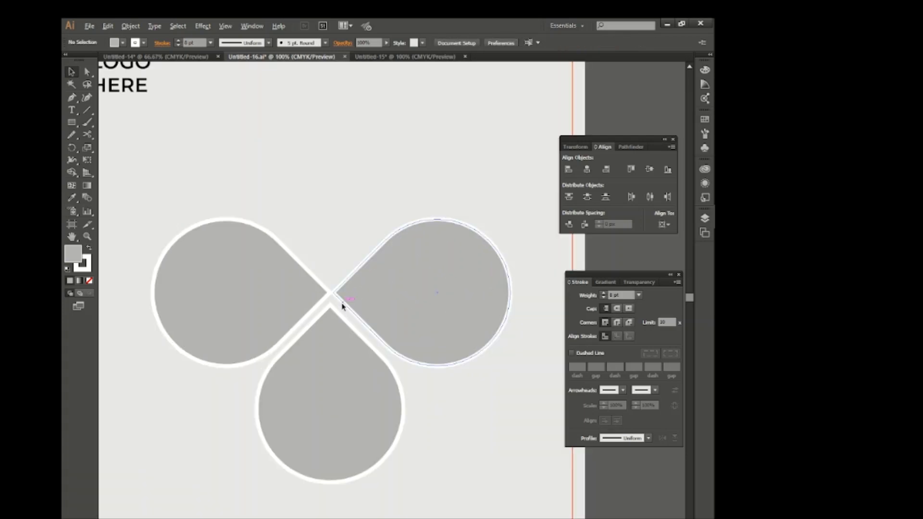
left_click_drag(373, 301, 377, 304)
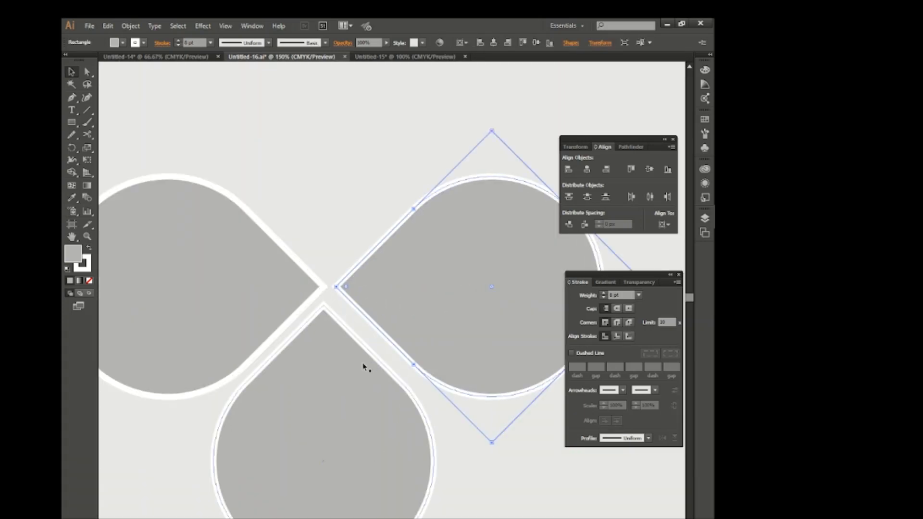
key("Right")
key("Right")
key("Right")
key("Right")
key("Right")
key("Right")
key("Right")
key("Right")
Group the left and right petals and centre them horizontally on the artboard, above the lower petal.
left_click(279, 318)
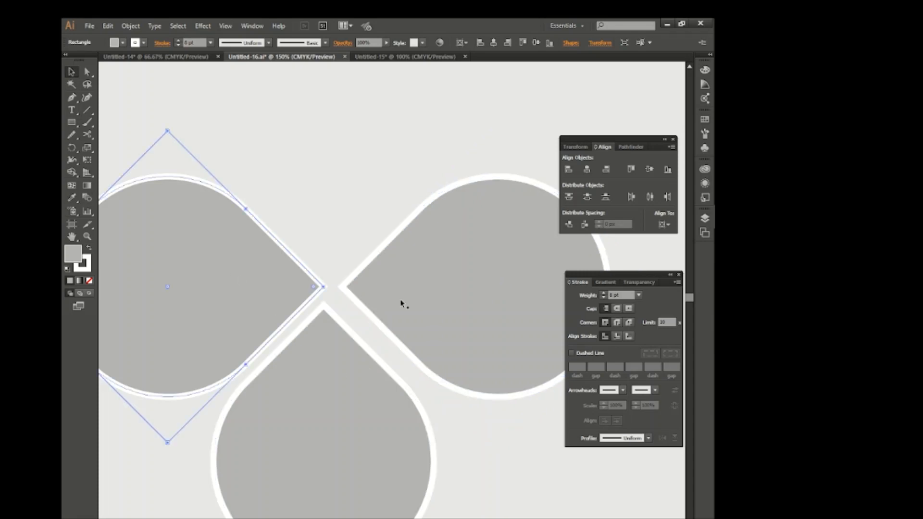
left_click(411, 300, "shift")
scroll(399, 314, "down", 1)
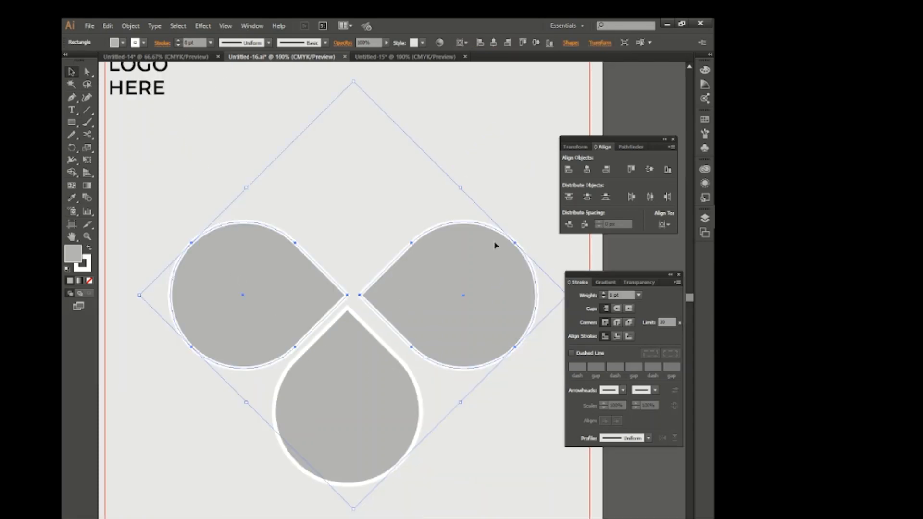
left_click(587, 171)
left_click(455, 401)
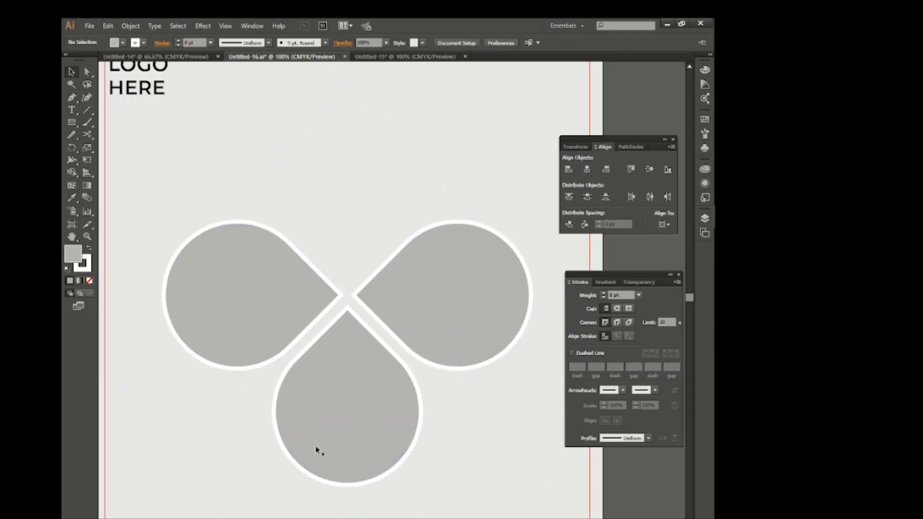
Ungroup the upper petals, select all three petals and expand their fills and strokes into shapes.
left_click(383, 307)
right_click(383, 307)
left_click(408, 365)
left_click(350, 347, "shift")
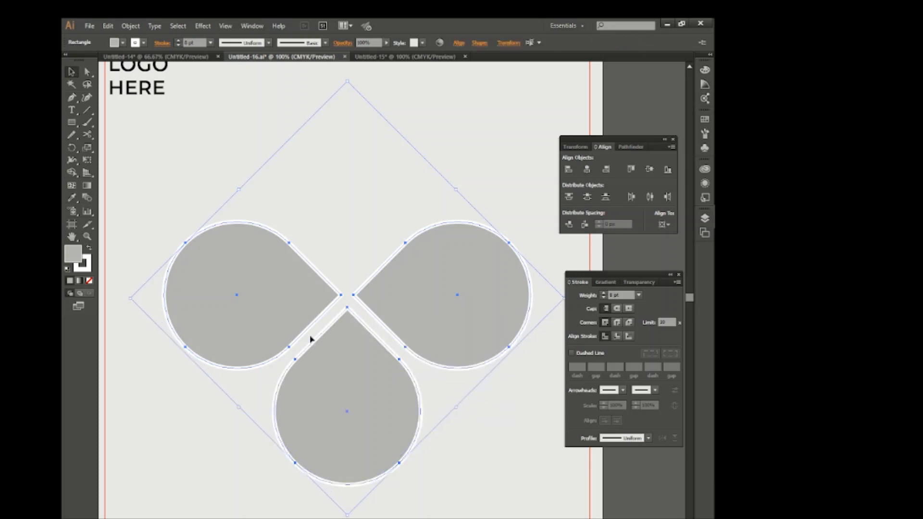
left_click(130, 26)
left_click(144, 136)
left_click(364, 338)
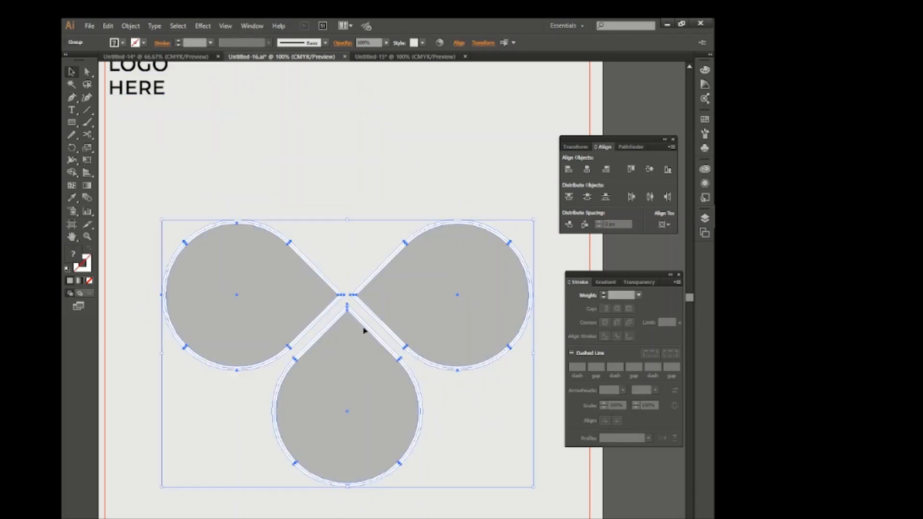
Move the three expanded petals together slightly up on the artboard, leaving the logo text and margin guide in place.
left_click(340, 253)
key("ctrl+minus")
key("ctrl+a")
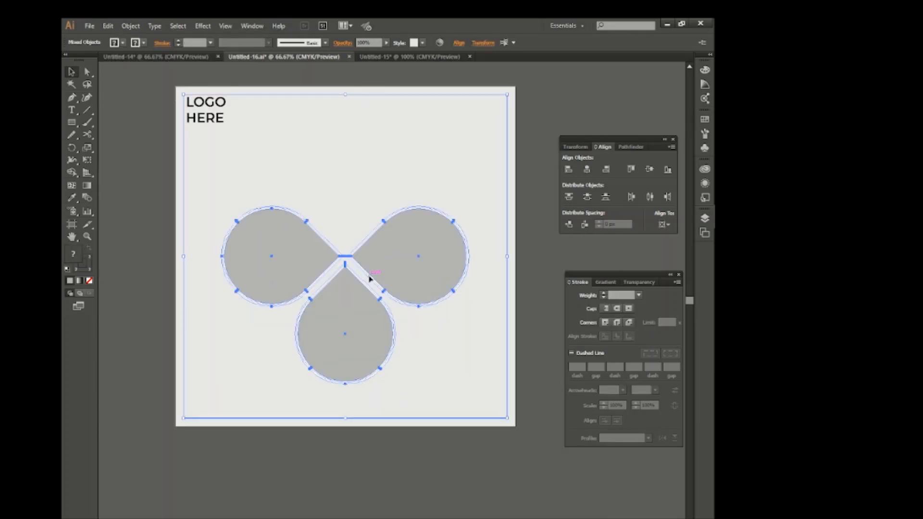
left_click(471, 354, "shift")
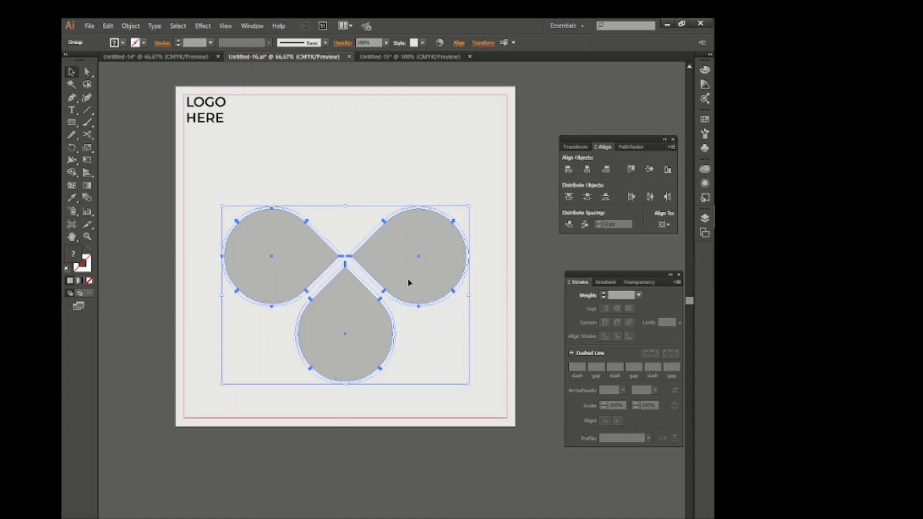
left_click_drag(409, 283, 408, 270)
left_click(344, 181)
Bring the TODAY'S SPECIAL MENU title text from the Untitled-14 document into the post above the petals and scale it to fit.
left_click(199, 58)
left_click_drag(327, 147, 359, 149)
left_click_drag(405, 190, 427, 199)
left_click_drag(398, 163, 399, 163)
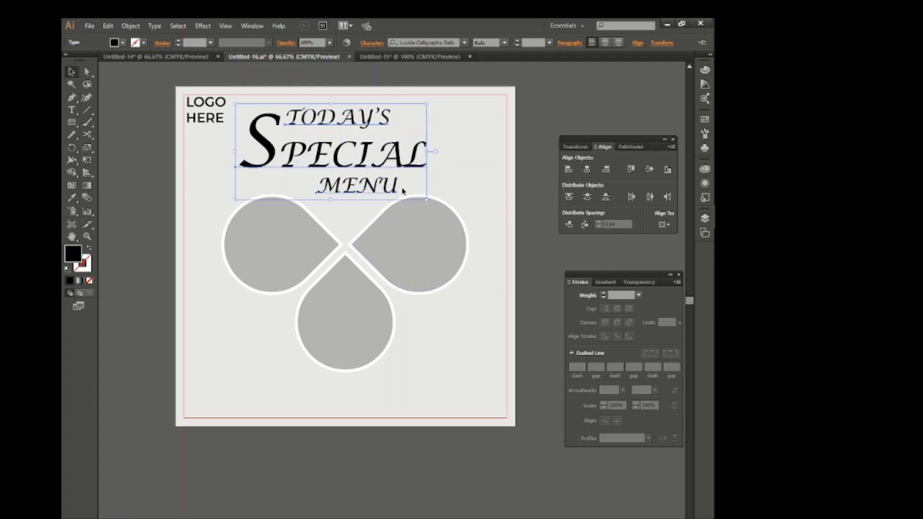
left_click_drag(427, 199, 423, 197)
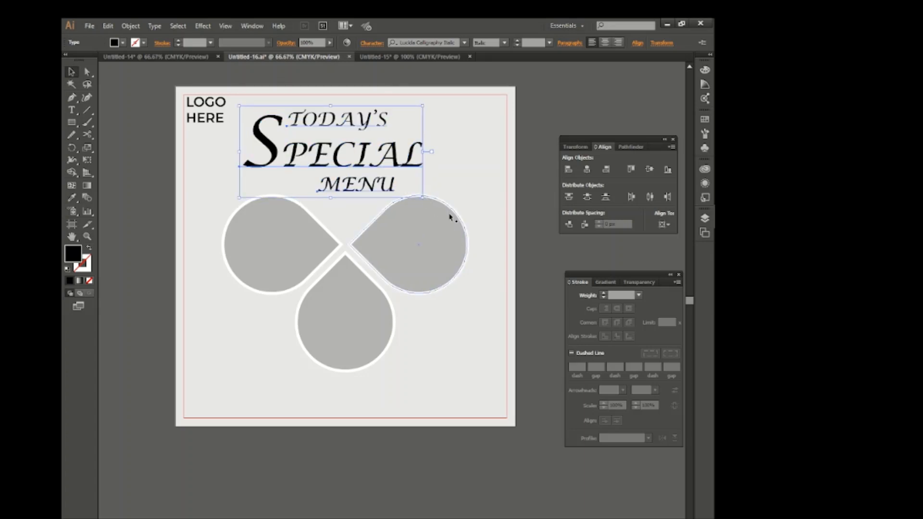
Nudge the whole title text up to leave a gap above the upper petals.
key("Up")
key("Up")
key("Up")
key("Up")
key("Up")
key("Up")
key("Up")
key("Up")
key("Up")
key("Up")
key("Up")
key("Up")
key("Up")
key("Up")
left_click(527, 230)
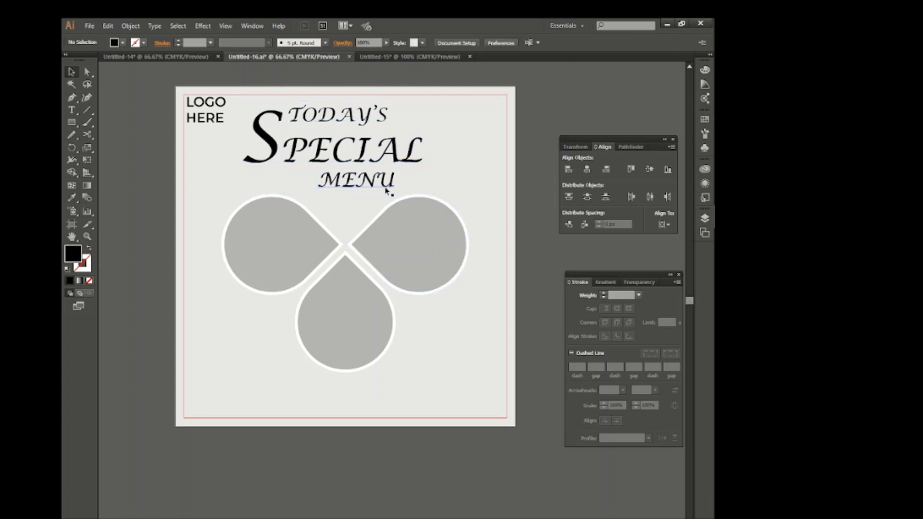
Move the word MENU left so that it sits centred beneath SPECIAL.
left_click_drag(382, 189, 360, 186)
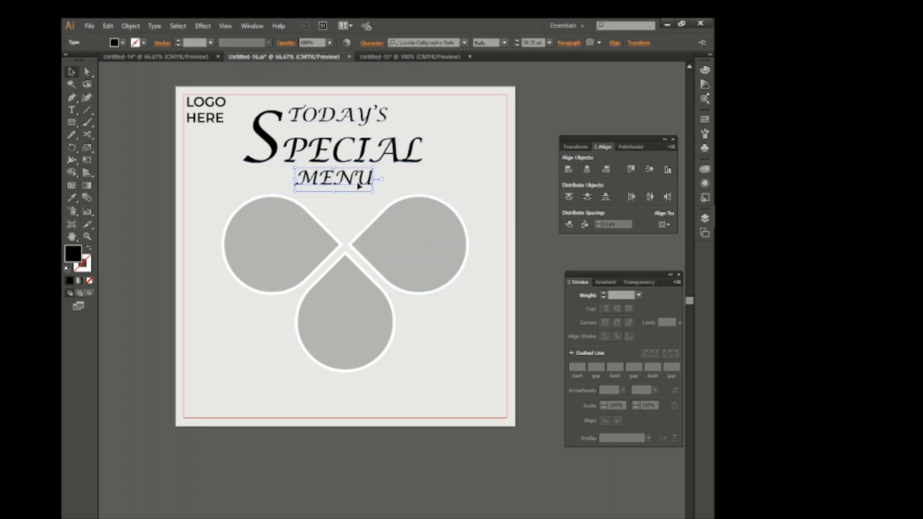
left_click(541, 239)
left_click(353, 156)
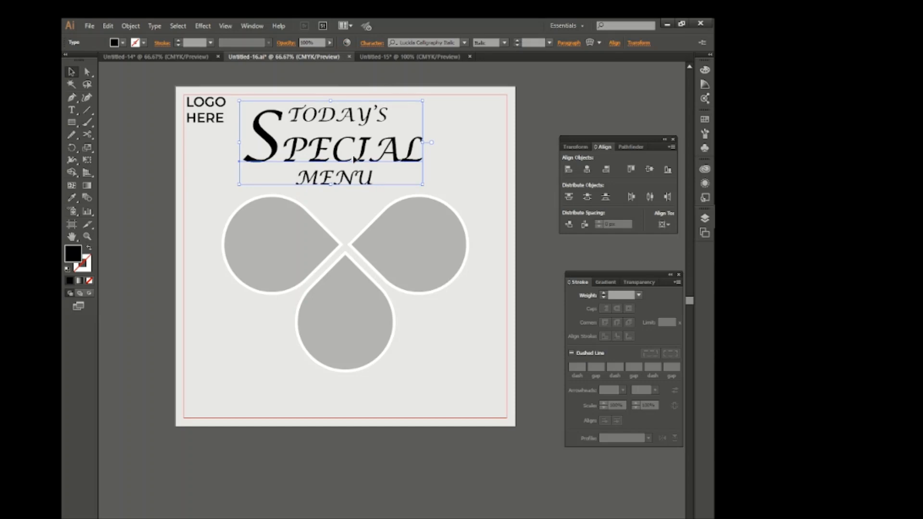
left_click(339, 180)
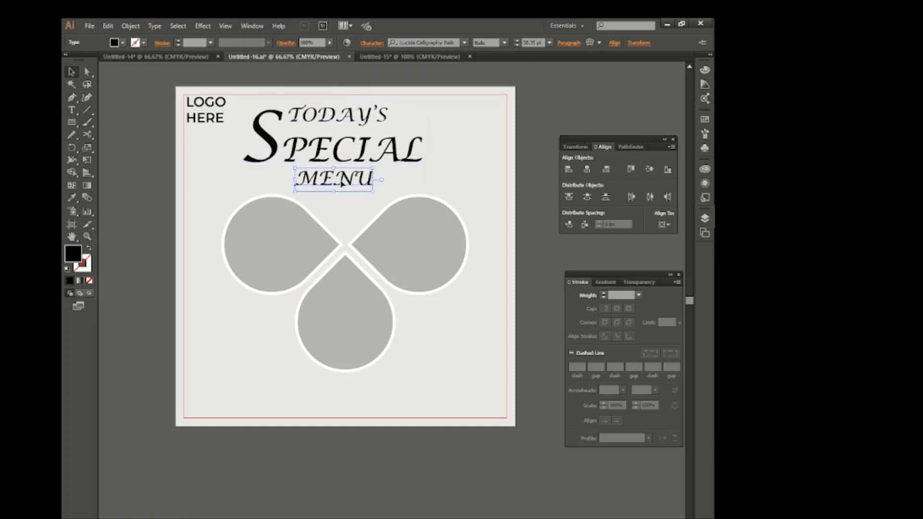
left_click(545, 234)
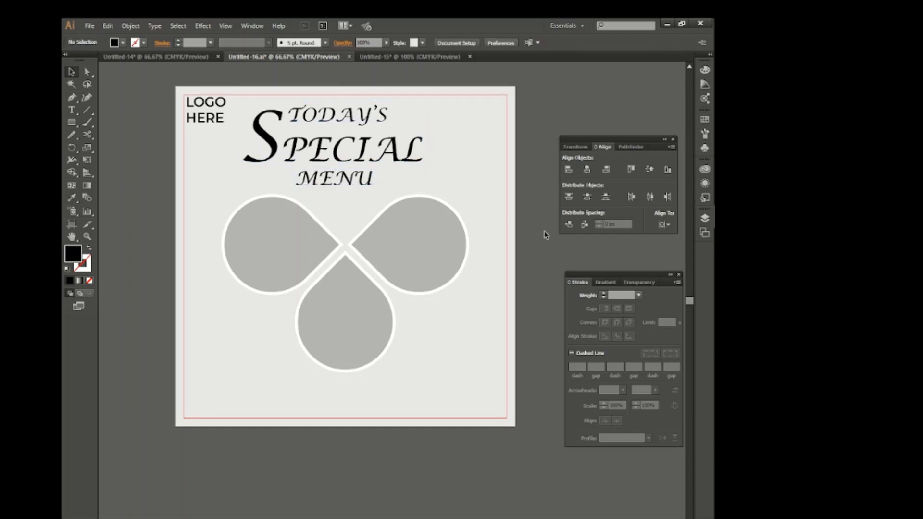
Bring in the triangular dot pattern from Untitled-14, placing one beside the lower petal's left and a copy in the artboard's upper-right corner.
left_click(193, 60)
left_click_drag(312, 163, 266, 59)
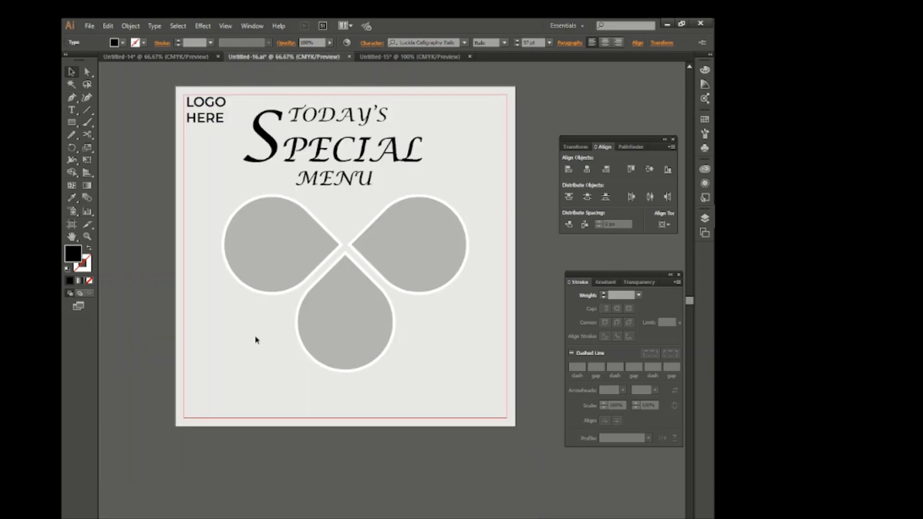
left_click_drag(255, 339, 504, 115)
left_click(529, 237)
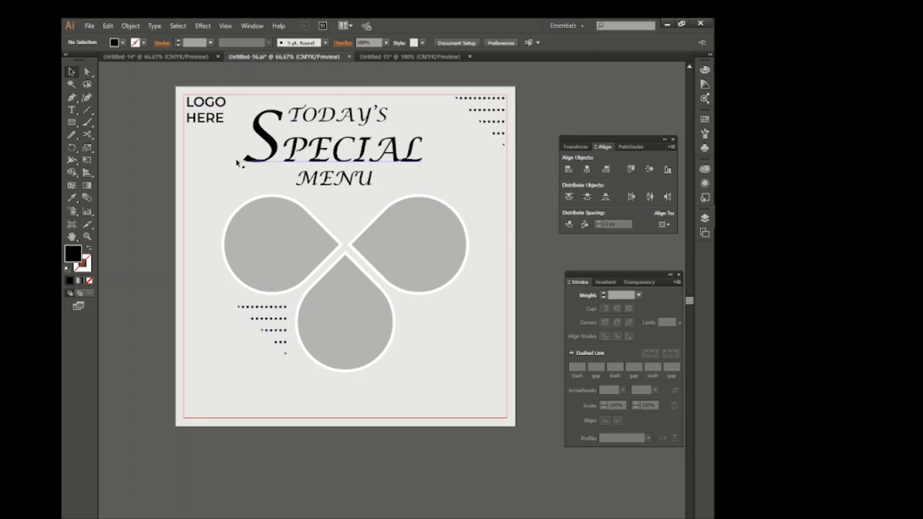
Draw a circle to the right of the lower petal, beneath the right petal.
left_click_drag(76, 123, 103, 146)
left_click_drag(453, 341, 486, 375)
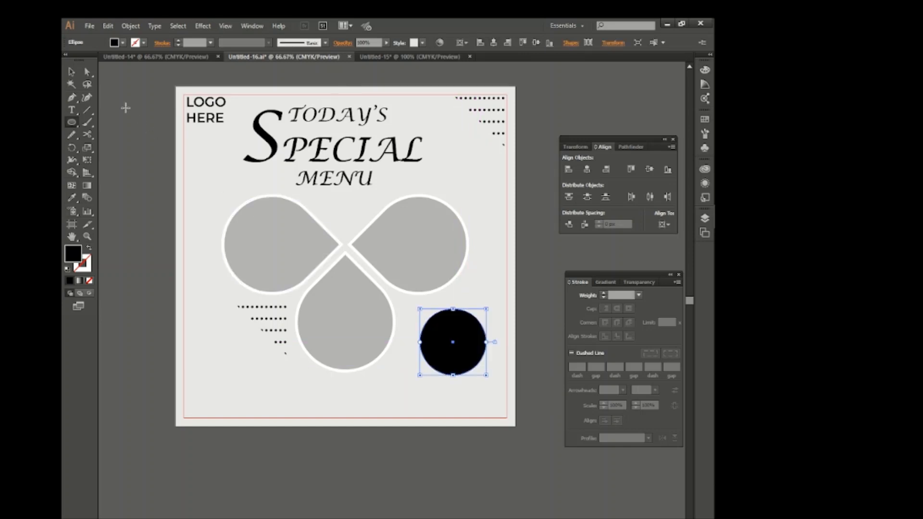
left_click(72, 72)
Give the circle a black stroke with no fill and set the stroke weight to 7 pt.
left_click(136, 43)
left_click(90, 59)
left_click(115, 43)
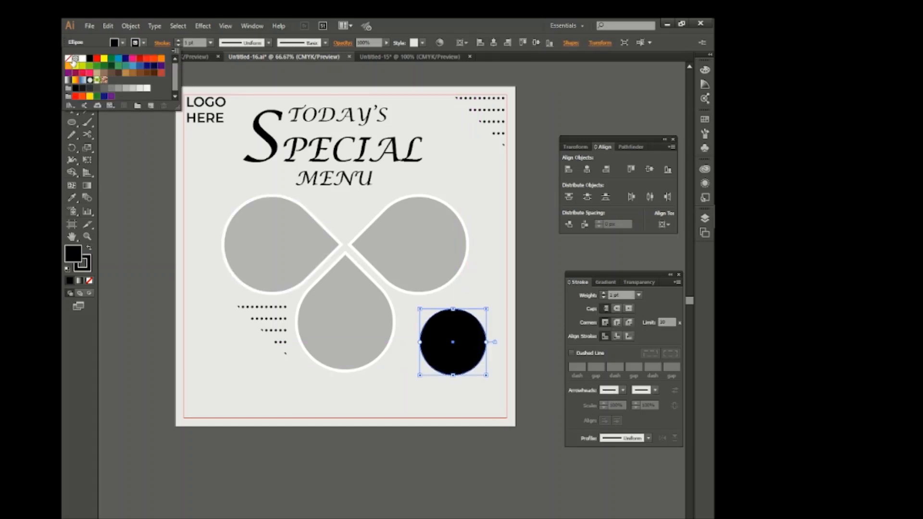
left_click(69, 59)
left_click(192, 43)
type("2")
key("Return")
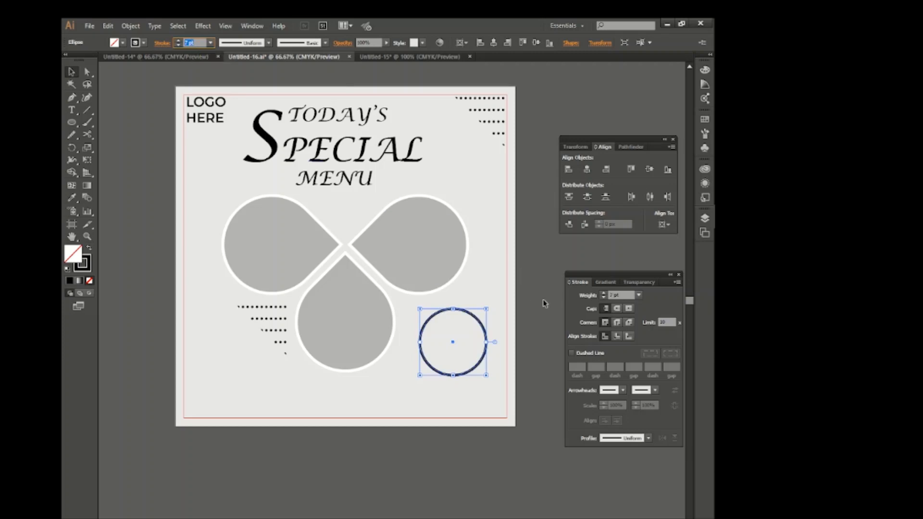
Turn the circle's stroke into a round-capped dashed line with a 4 pt dash and a 19 pt gap.
left_click(579, 354)
left_click(617, 309)
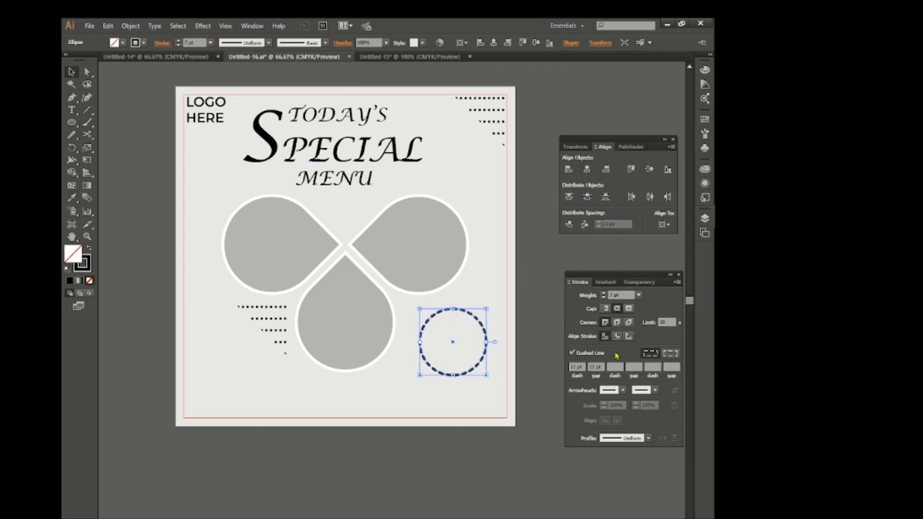
left_click(595, 366)
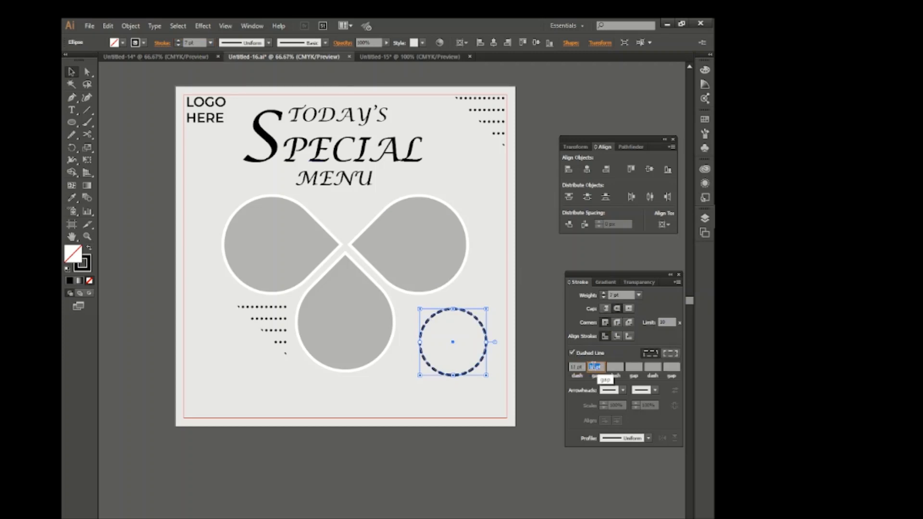
left_click(578, 370)
scroll(578, 368, "down", 8)
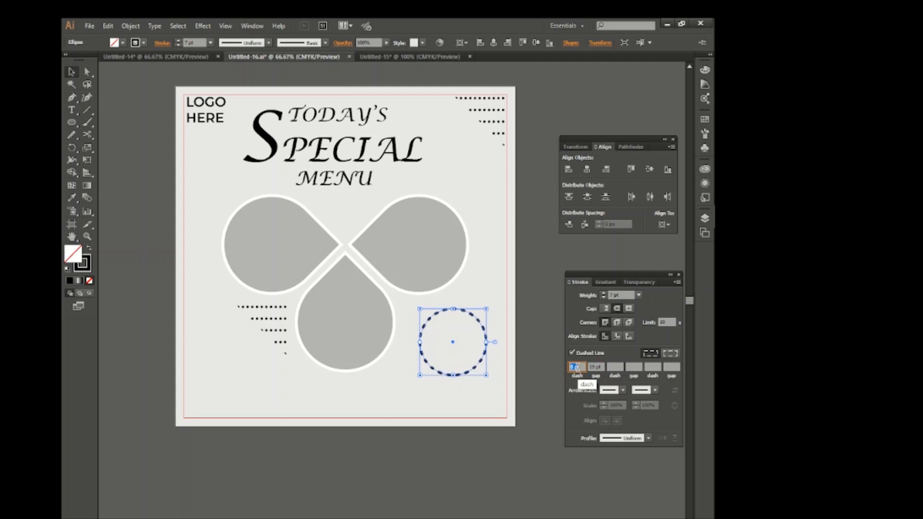
left_click(541, 350)
Expand the dashed circle's stroke into filled shapes.
left_click(486, 345)
left_click(130, 26)
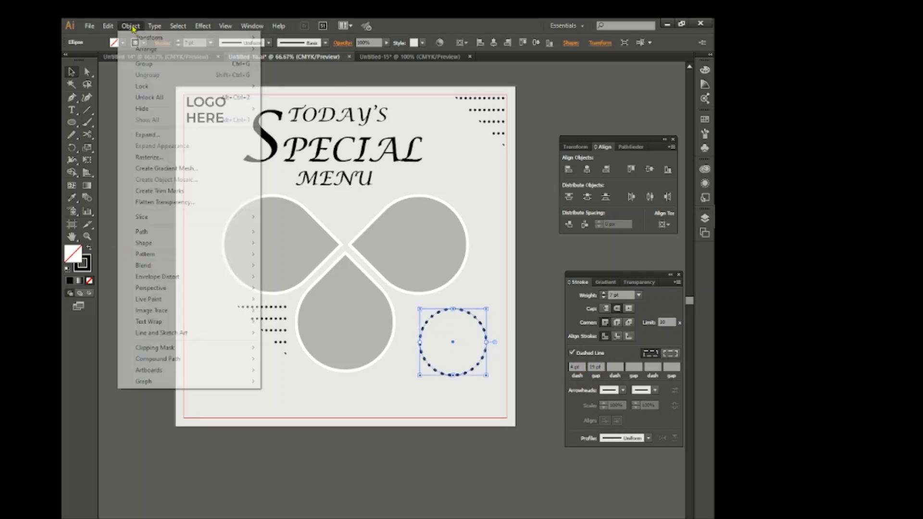
left_click(144, 118)
left_click(364, 341)
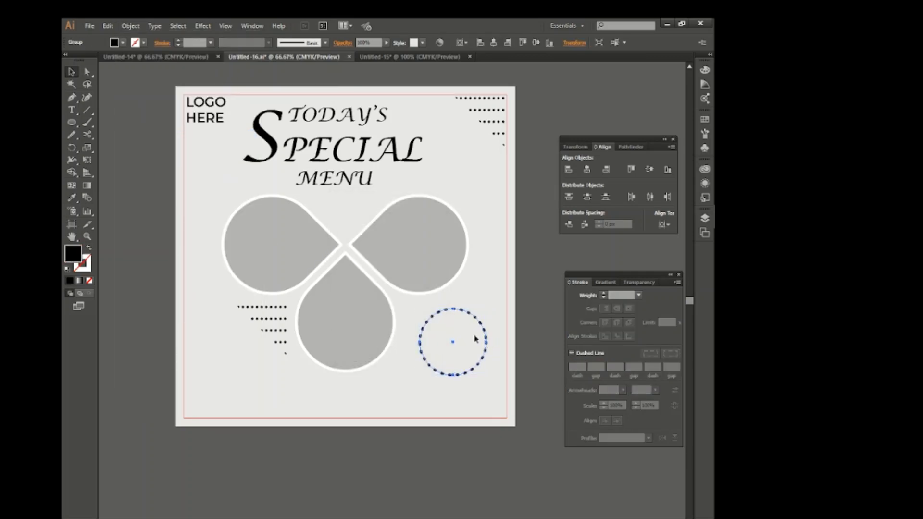
left_click(514, 306)
Bring the 50% OFF text from the Untitled-14 document into the post and place it inside the dotted circle.
left_click(154, 57)
left_click(284, 56)
left_click_drag(357, 178, 472, 361)
left_click_drag(451, 330, 454, 353)
left_click(533, 362)
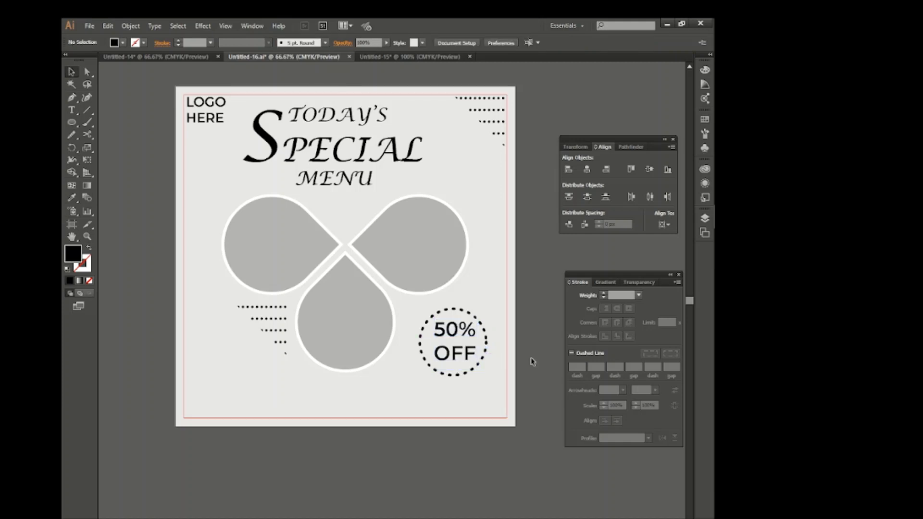
Nudge the 50% OFF text slightly down to centre it in the dotted circle.
left_click(467, 350)
key("Down")
key("Down")
key("Down")
key("Down")
key("Down")
key("Down")
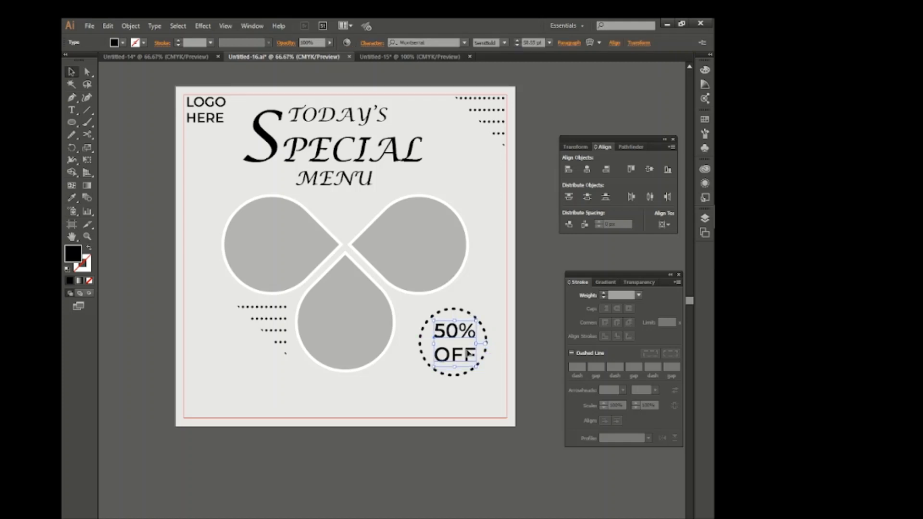
left_click(529, 320)
Add the text ORDER NOW below the 50% OFF circle and set its Montserrat font style to Medium.
left_click(72, 109)
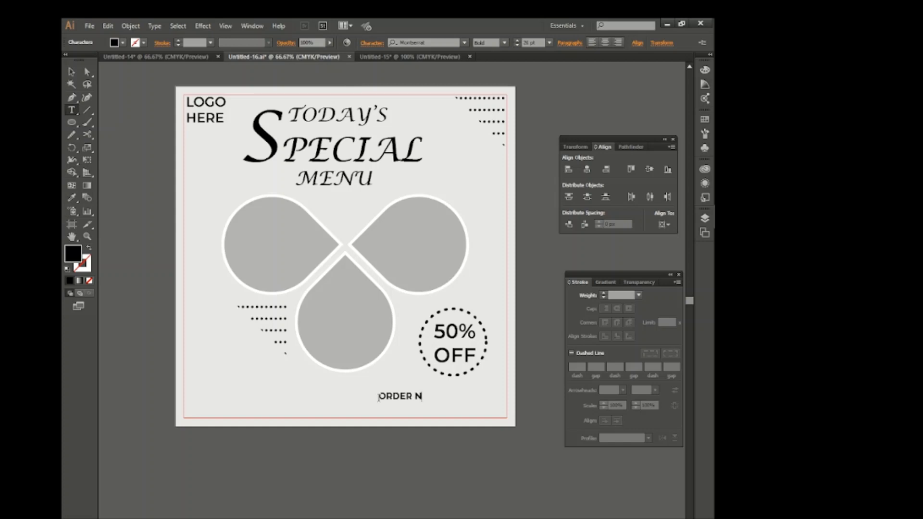
key("Escape")
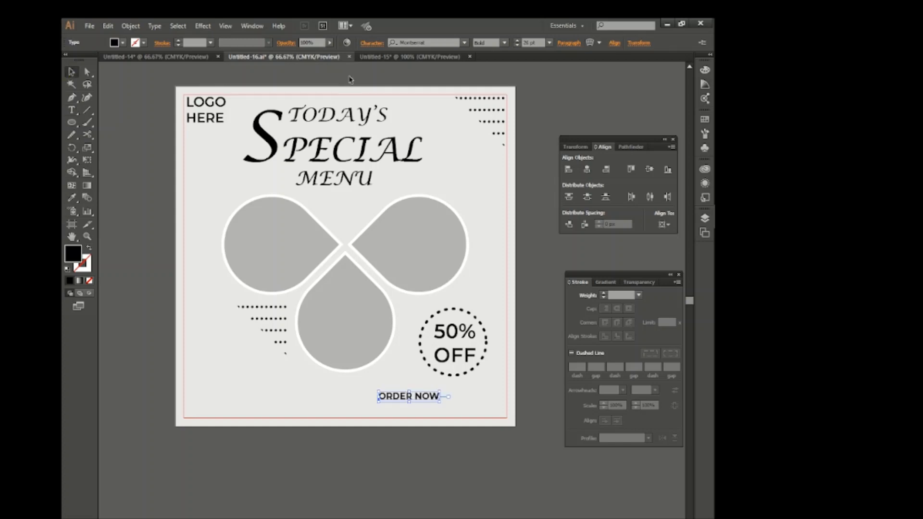
left_click(504, 43)
left_click(500, 155)
left_click(504, 43)
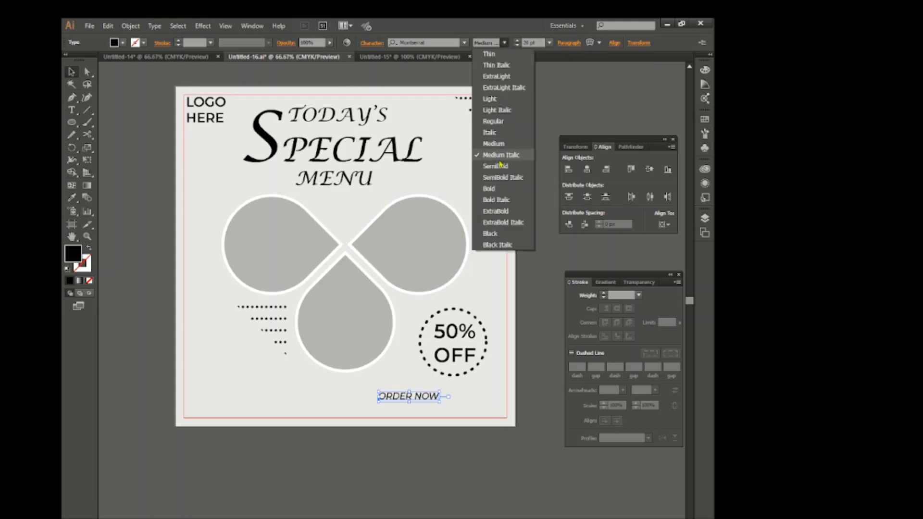
left_click(494, 143)
left_click(148, 210)
Draw a black bar the size of the ORDER NOW text, fully round its corners and shift it slightly off the text.
left_click_drag(75, 124, 113, 129)
scroll(419, 379, "up", 2)
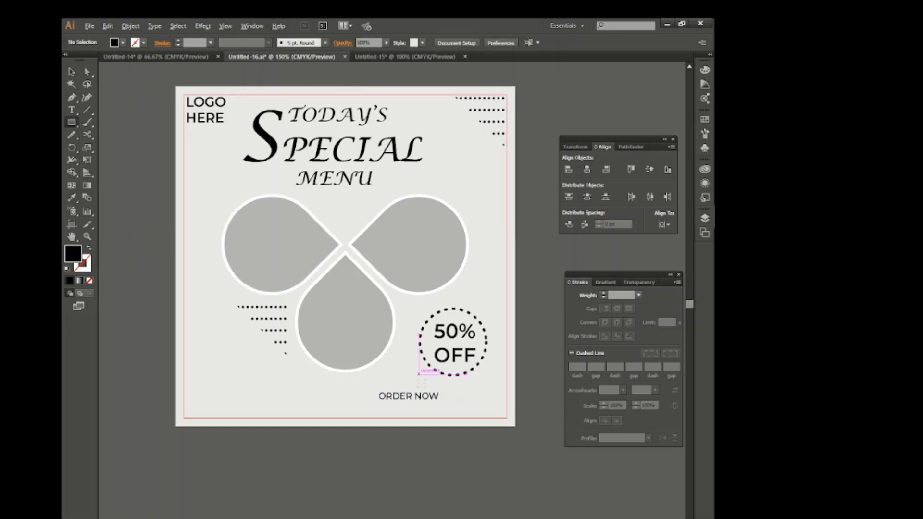
left_click_drag(328, 415, 470, 430)
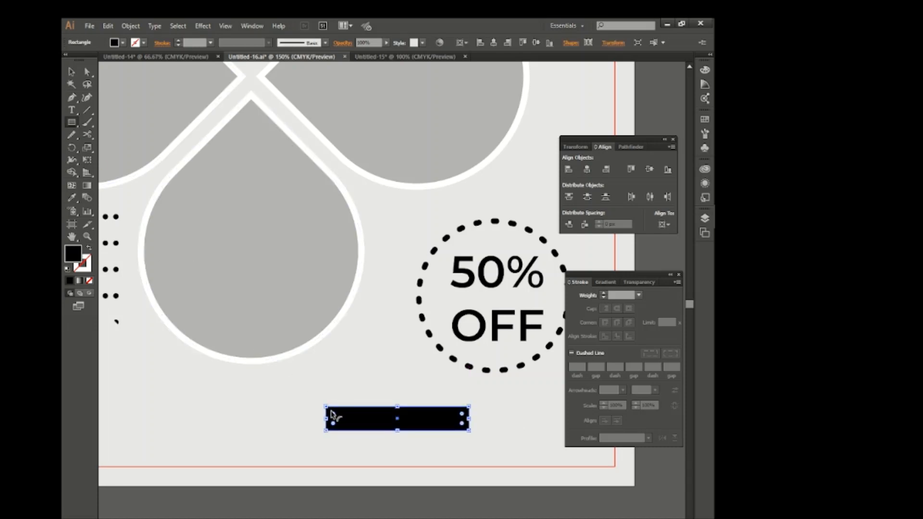
left_click_drag(334, 415, 369, 421)
left_click(71, 73)
left_click(387, 395)
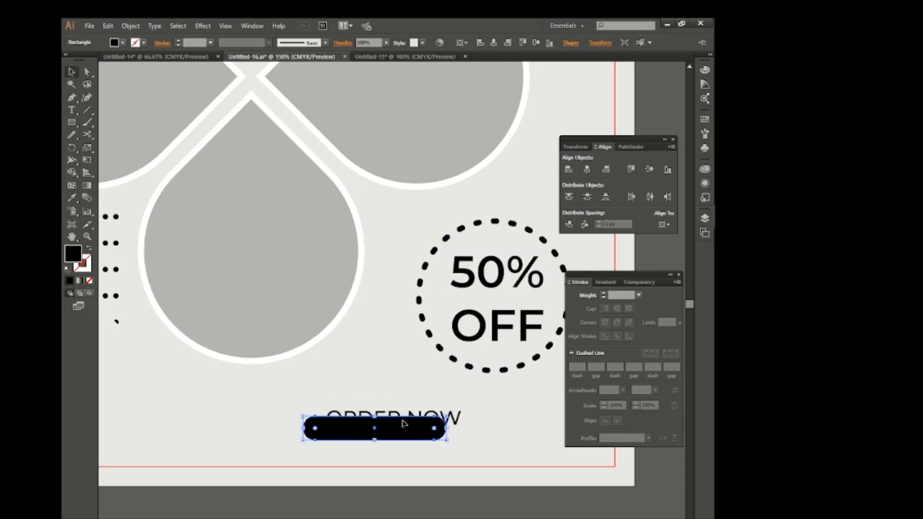
Fill the ORDER NOW text with white and bring it in front of the black bar.
left_click(401, 414)
left_click(123, 43)
left_click(79, 59)
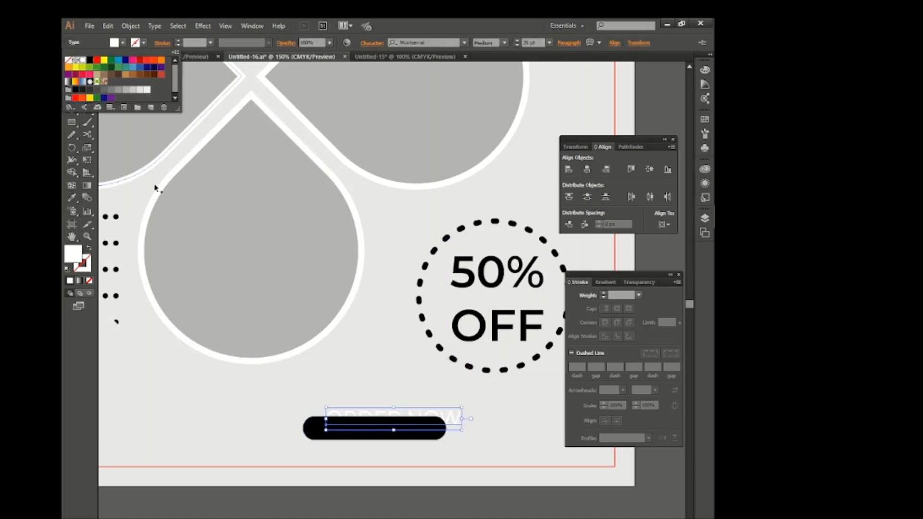
right_click(394, 423)
left_click(524, 378)
Centre the ORDER NOW text and the black bar on each other in both directions, directly beneath the 50% OFF circle.
left_click_drag(355, 397, 513, 406)
left_click(664, 224)
left_click(642, 236)
left_click(587, 169)
left_click(649, 169)
key("ctrl+minus")
key("ctrl+minus")
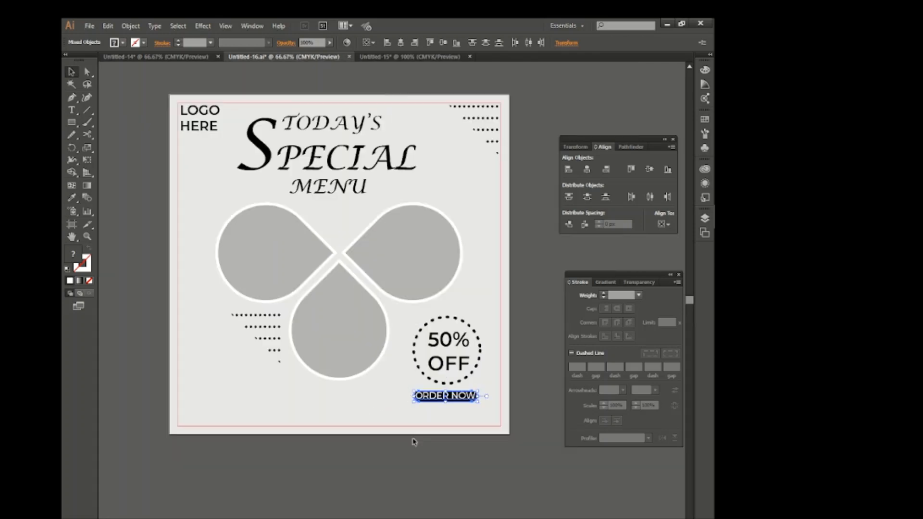
left_click(357, 445)
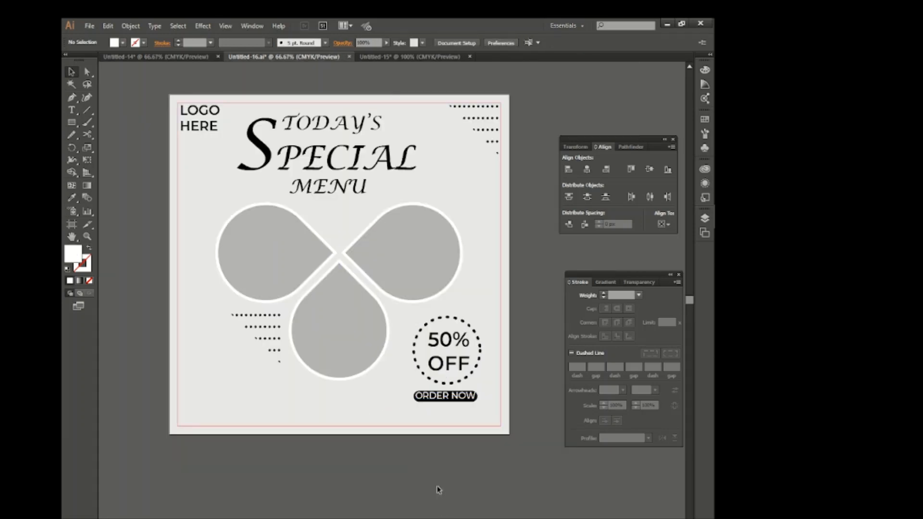
Nudge the 50% OFF badge and the ORDER NOW button up together.
left_click_drag(408, 331, 457, 406)
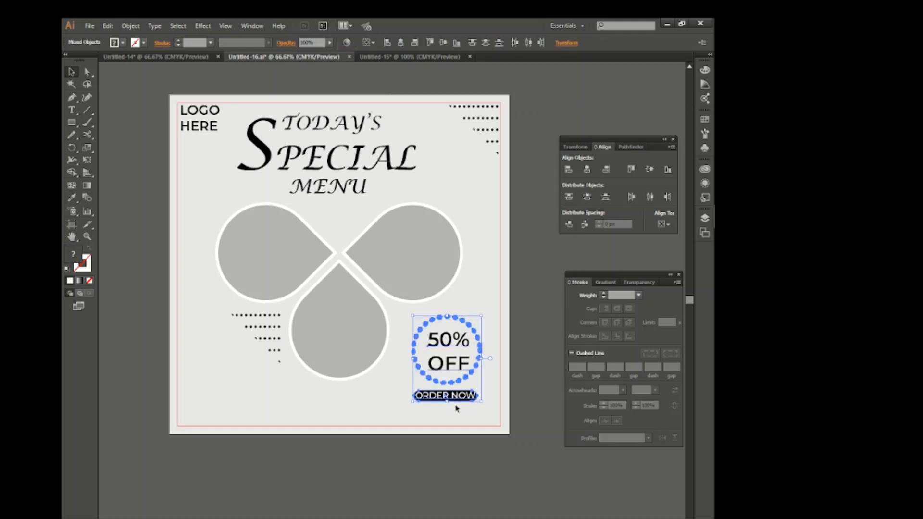
key("shift+Up")
key("shift+Up")
Draw a thin white rectangle across the artboard's full width, just below the ORDER NOW button.
left_click(67, 125)
scroll(264, 456, "up", 1)
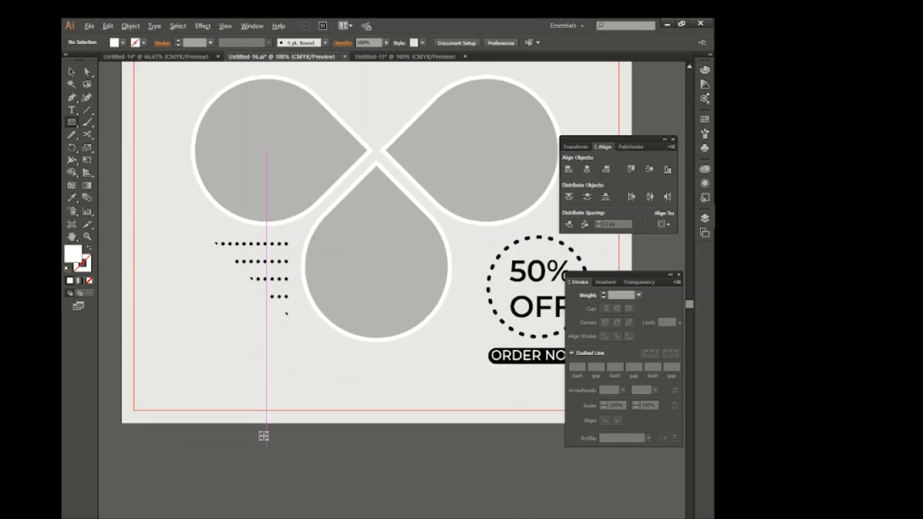
scroll(257, 413, "down", 1)
scroll(143, 375, "down", 1)
left_click_drag(128, 336, 469, 354)
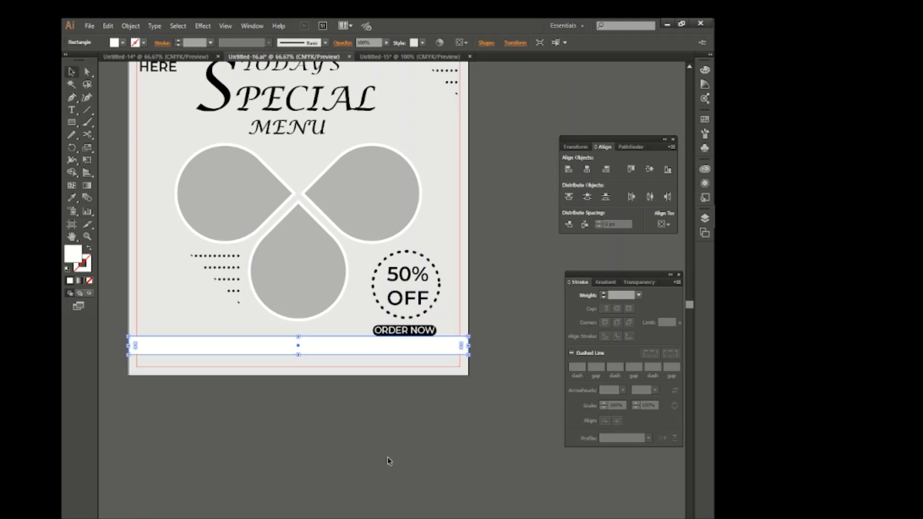
Nudge the white footer bar down so it sits close to the artboard's lower edge.
key("shift+Down")
key("shift+Down")
key("shift+Down")
key("shift+Down")
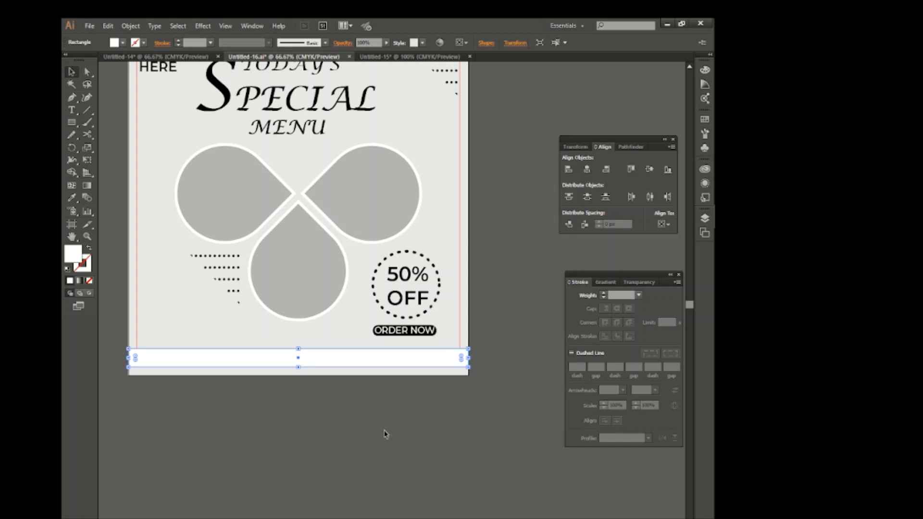
left_click(385, 435)
Copy the phone and e-mail texts from Untitled-14 onto the poster, try enlarging and moving them, and undo those changes.
left_click(155, 56)
left_click_drag(271, 108, 371, 415)
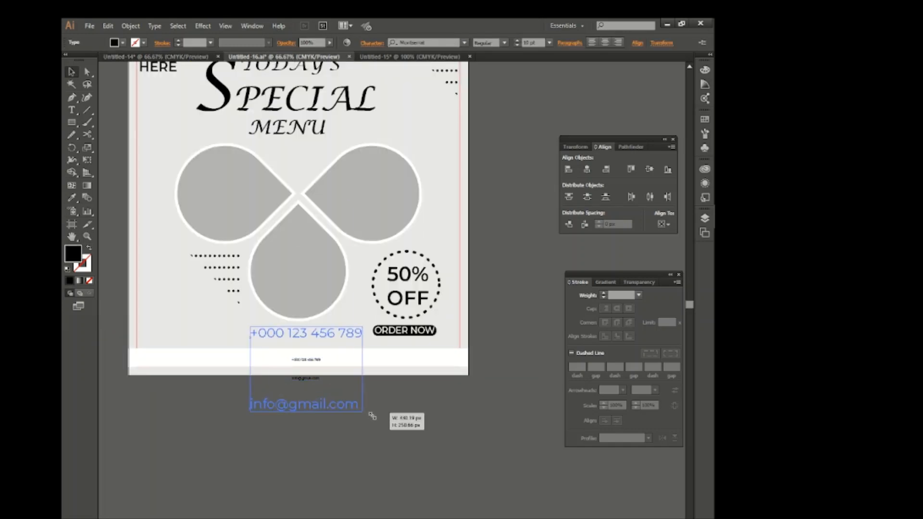
left_click(305, 426)
left_click_drag(307, 414, 236, 367)
key("ctrl+z")
key("ctrl+z")
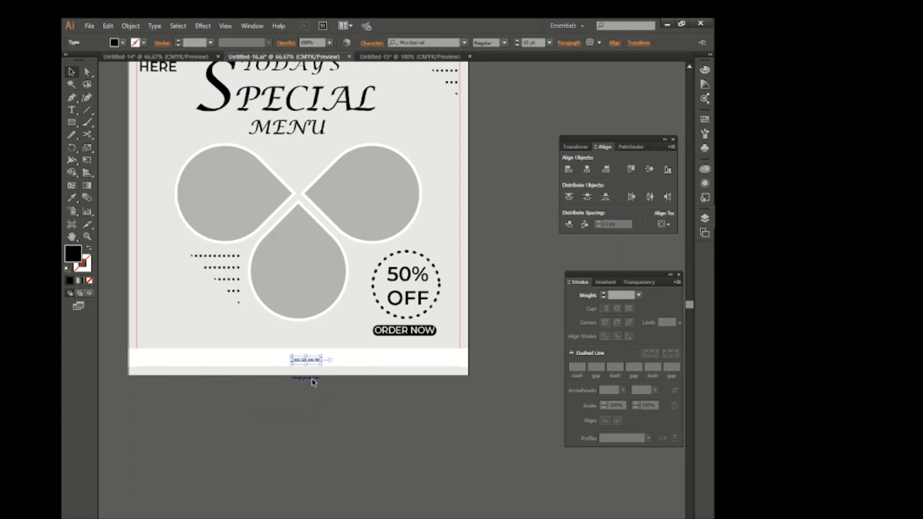
Enlarge the two contact texts and place the e-mail on the footer bar's left half and the phone number on its right half.
left_click_drag(325, 384, 366, 409)
left_click(321, 421)
left_click_drag(302, 392, 221, 361)
left_click_drag(297, 350, 343, 359)
left_click(352, 416)
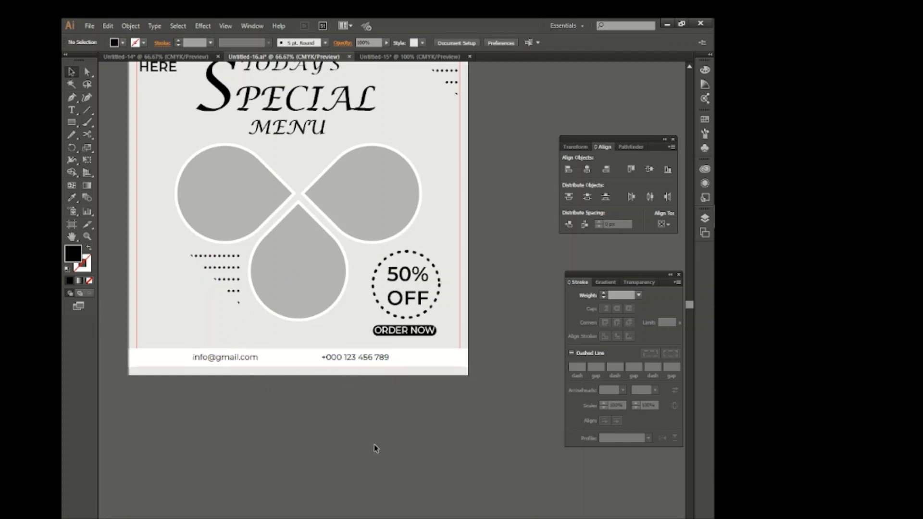
Group the e-mail and phone texts and centre the group horizontally on the artboard.
left_click(252, 360)
left_click(342, 362, "shift")
key("ctrl+g")
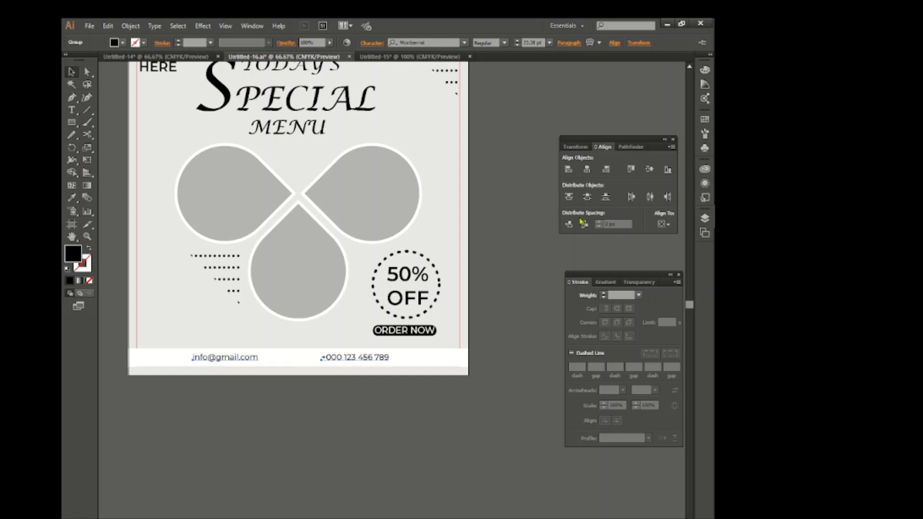
left_click(664, 224)
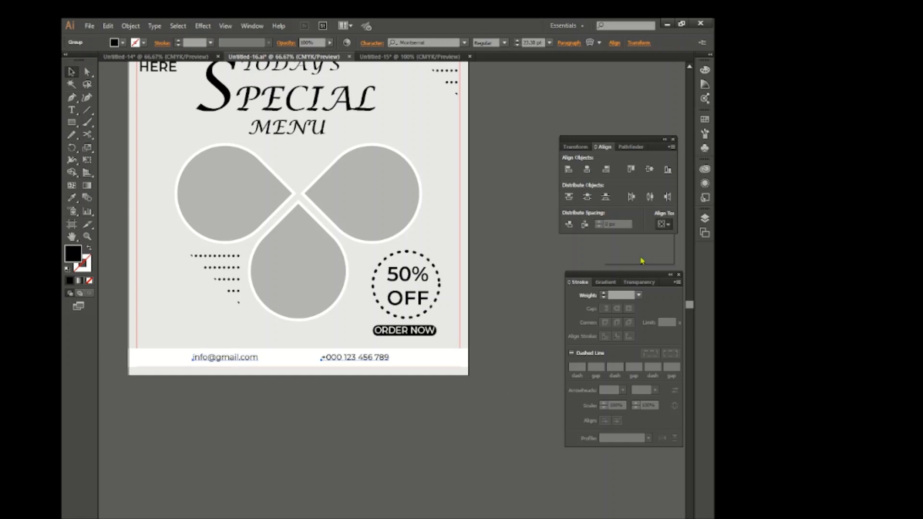
left_click(587, 169)
left_click(520, 313)
scroll(316, 284, "up", 2)
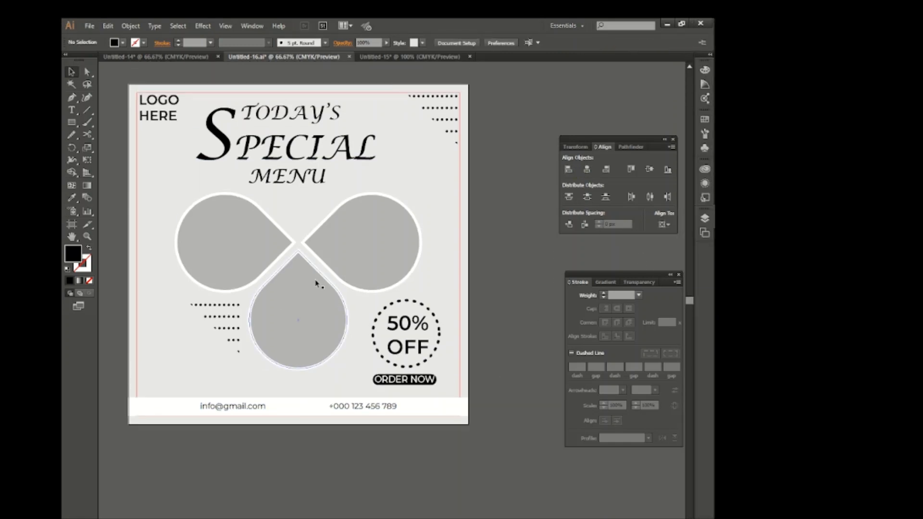
Ungroup the petal frames so their grey inner shapes are separate from the white outlines.
left_click(379, 271)
left_click(381, 269)
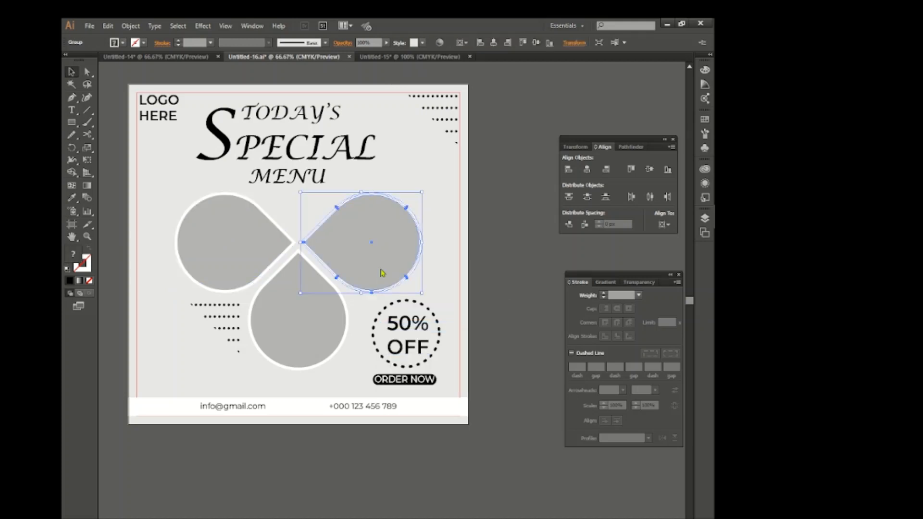
left_click(310, 322)
right_click(310, 322)
left_click(332, 377)
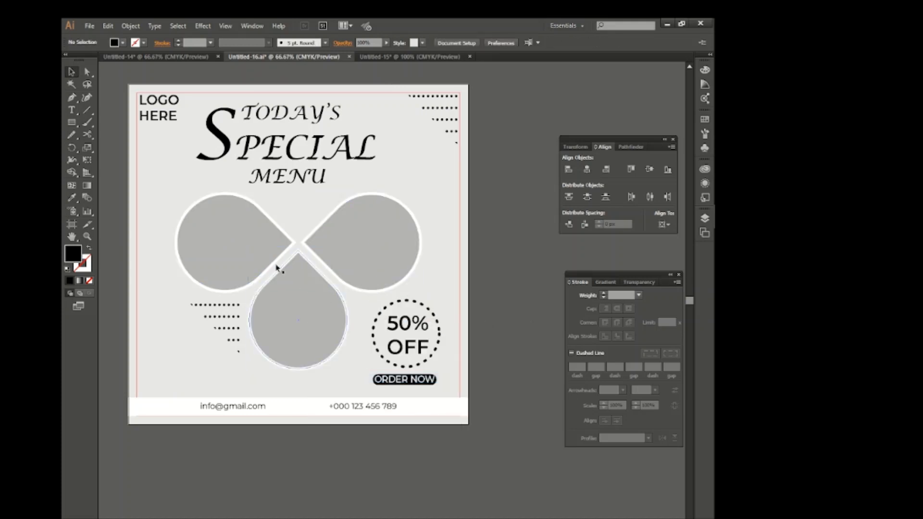
right_click(252, 246)
left_click(281, 308)
left_click(490, 313)
Set the opacity of the three grey inner petal shapes to 40%.
left_click(270, 254)
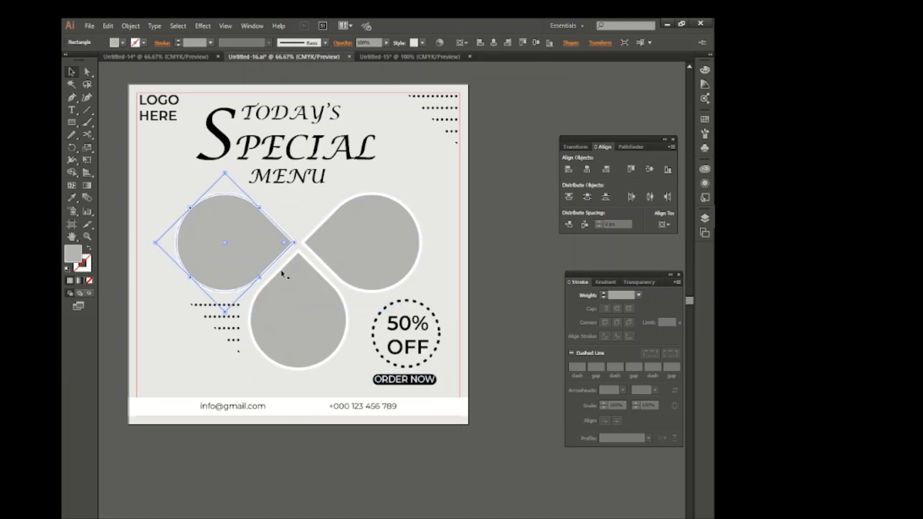
left_click(294, 285, "shift")
left_click(354, 214, "shift")
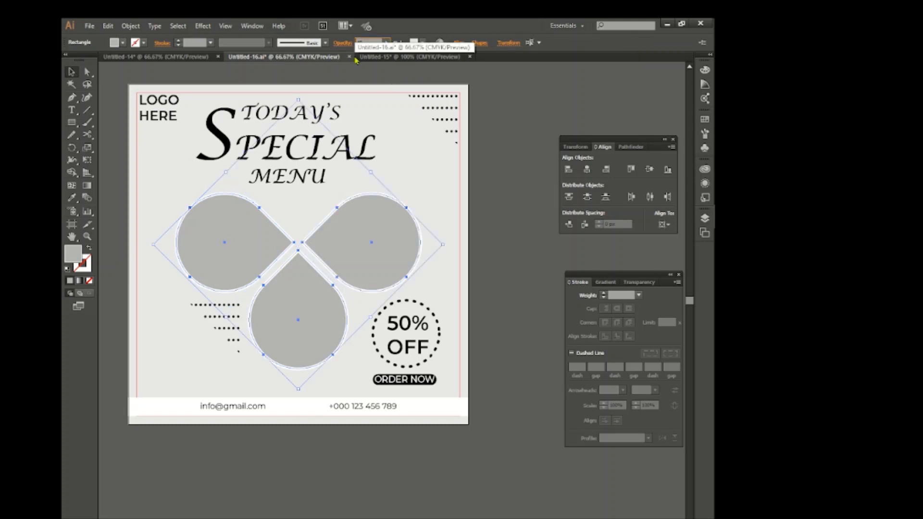
left_click(489, 249)
Copy the rice-and-salad plate photo from Untitled-14 onto the poster and bring the left grey petal in front of it.
left_click(153, 56)
left_click_drag(139, 332, 215, 231)
right_click(209, 208)
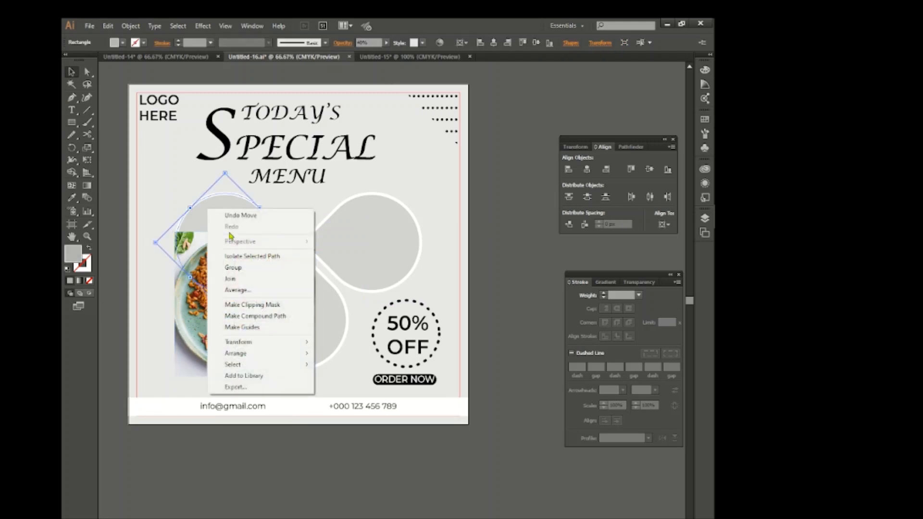
mouse_move(271, 354)
left_click(345, 353)
Position the rice-and-salad photo behind the left petal and clip it to the petal with a clipping mask.
left_click_drag(286, 363, 290, 316)
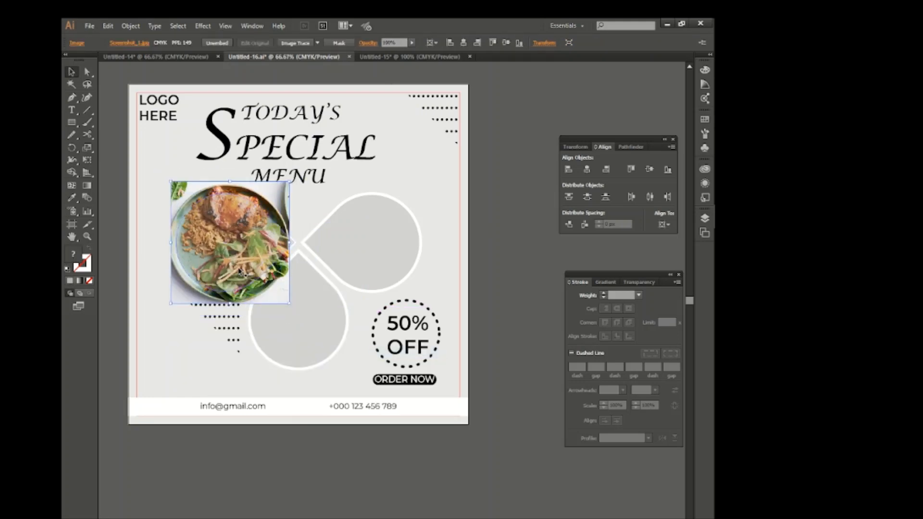
left_click_drag(240, 272, 241, 272)
left_click(207, 246, "shift")
right_click(206, 246)
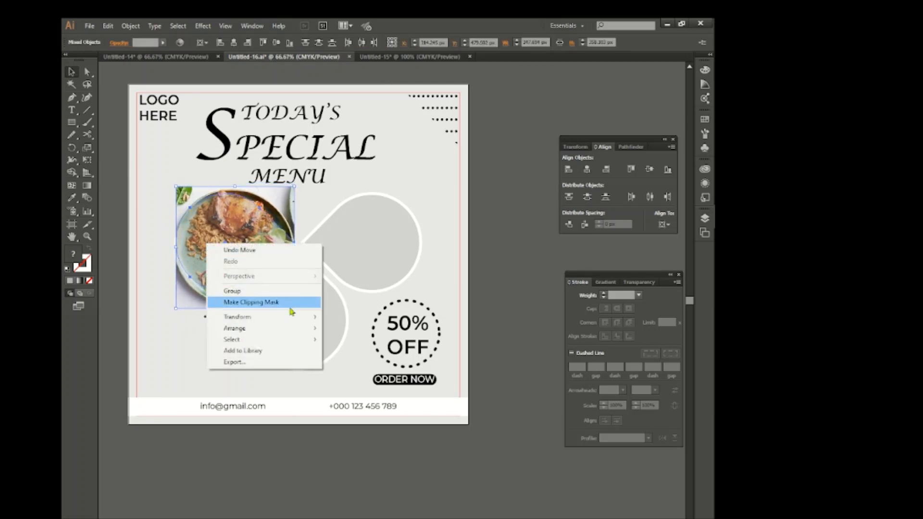
left_click(291, 304)
left_click(447, 275)
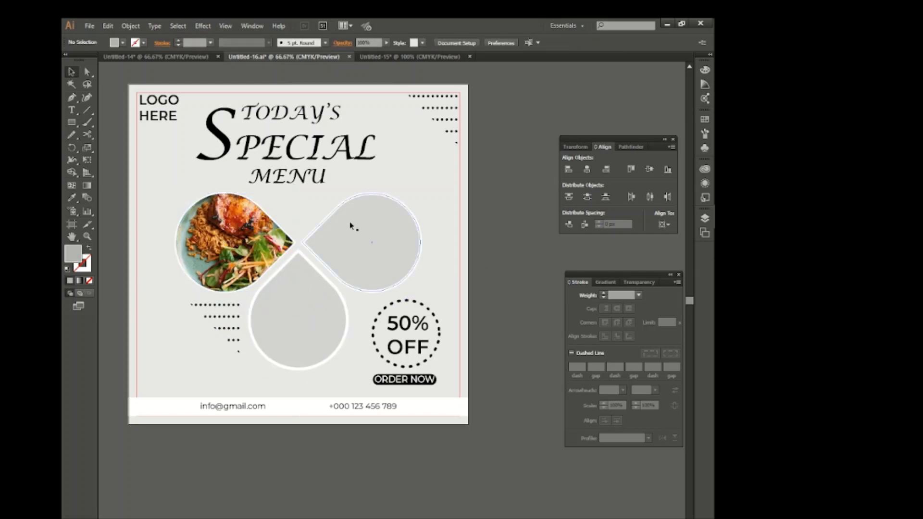
Copy the blue-plate chicken photo from Untitled-14 onto the poster and bring the lower grey petal in front of it.
left_click(193, 58)
left_click_drag(331, 385, 306, 304)
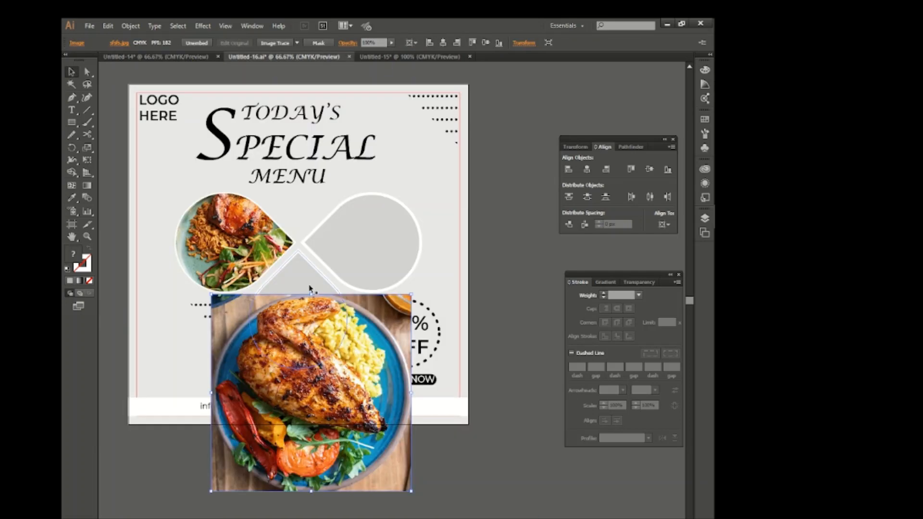
left_click(309, 284)
right_click(307, 282)
mouse_move(348, 427)
left_click(440, 428)
left_click(345, 439)
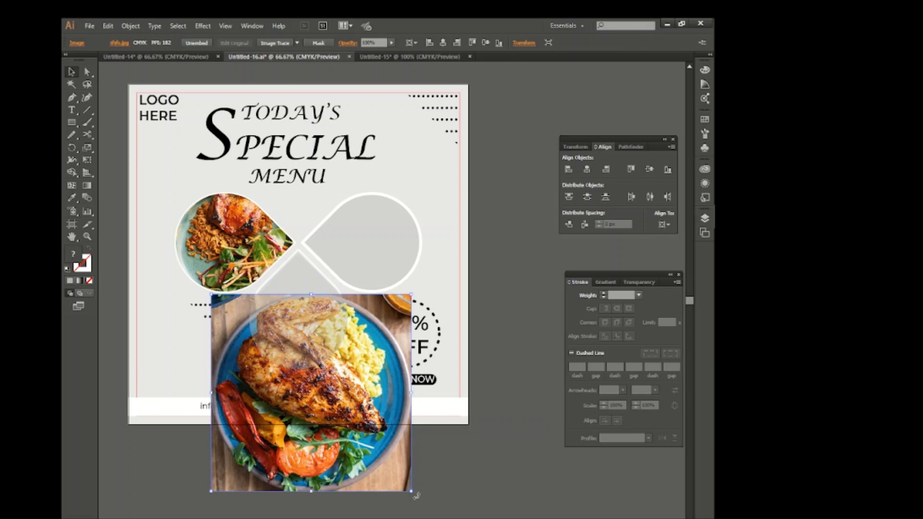
Scale the blue-plate chicken photo to cover the lower petal and clip it to the petal with a clipping mask.
left_click_drag(415, 491, 358, 438)
left_click_drag(332, 402, 319, 309)
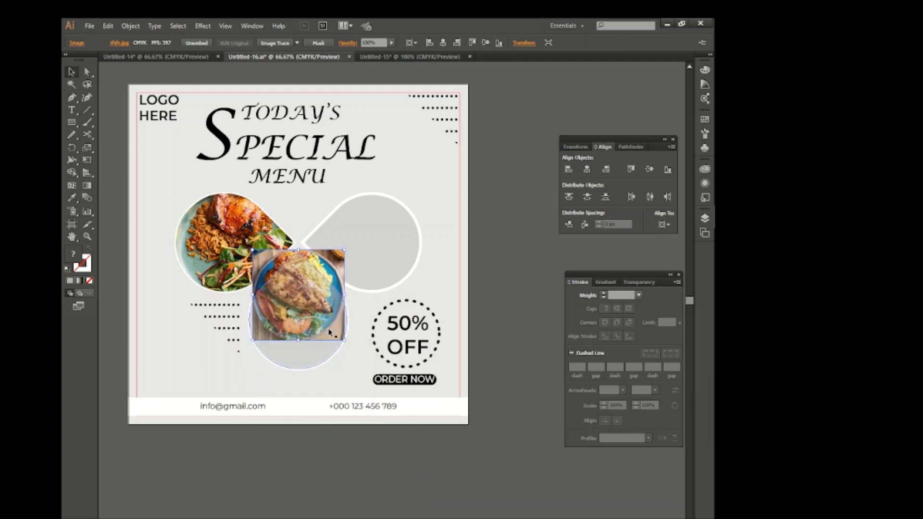
left_click_drag(344, 340, 369, 384)
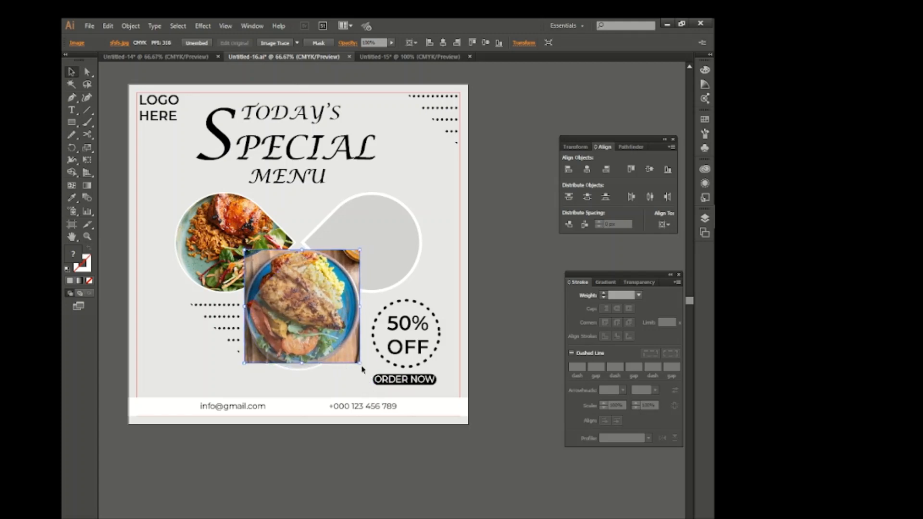
left_click_drag(362, 369, 366, 374)
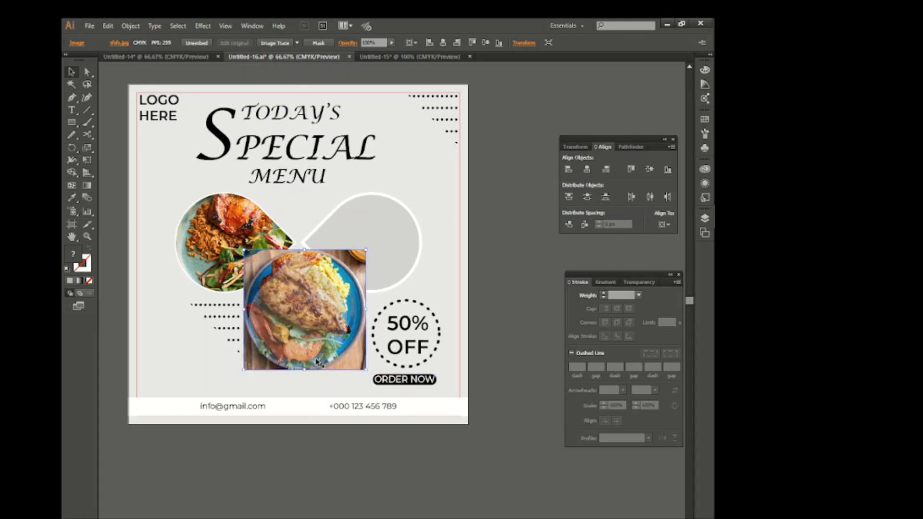
right_click(313, 337)
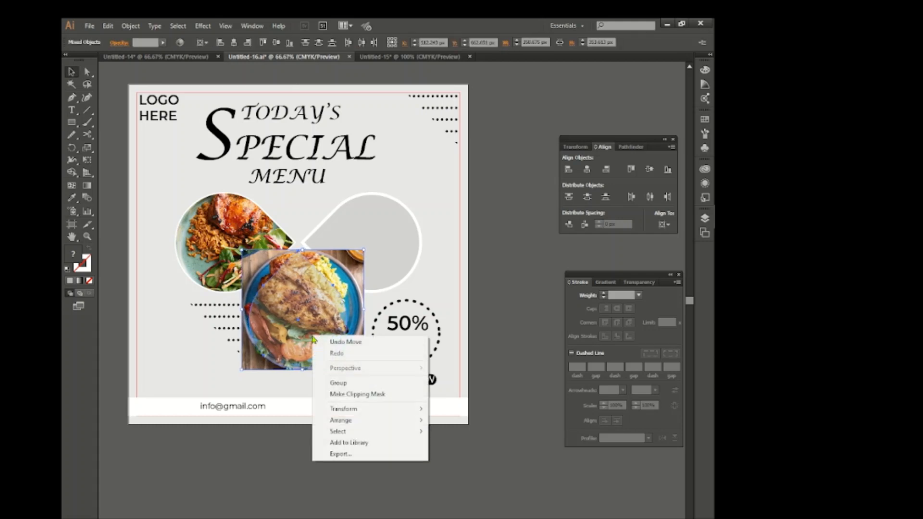
left_click(357, 394)
left_click(387, 461)
Copy the chicken-leg photo from Untitled-14 onto the poster and bring the right grey petal in front of it.
left_click(190, 57)
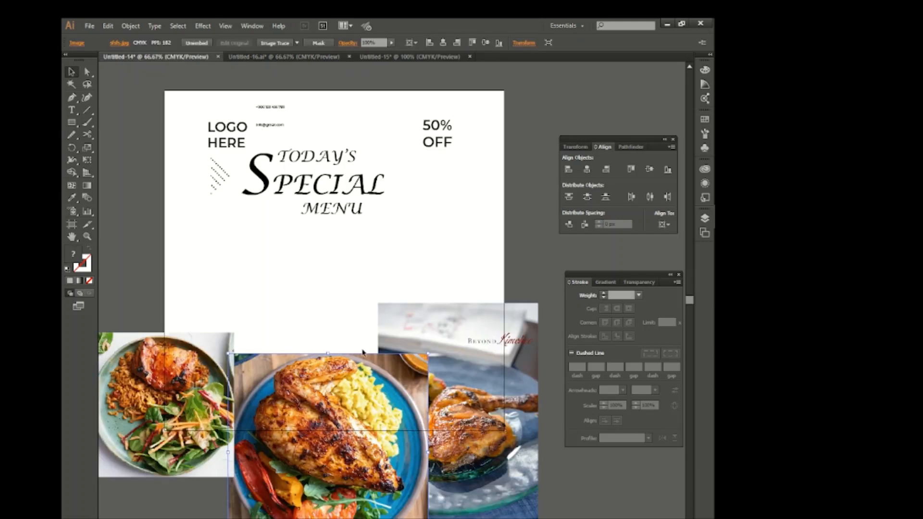
left_click_drag(466, 395, 362, 241)
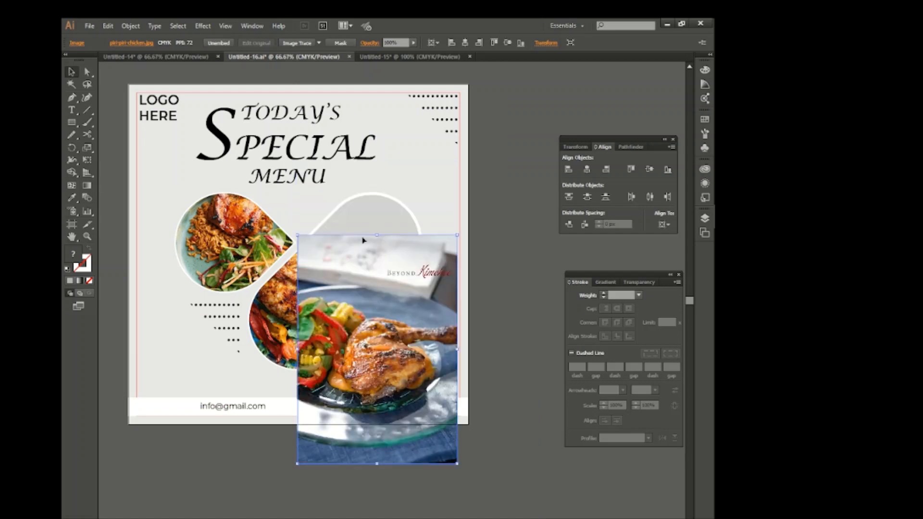
right_click(365, 221)
mouse_move(408, 364)
left_click(500, 365)
Shrink the chicken-leg photo and position it so the chicken lies behind the right petal.
left_click_drag(407, 413, 403, 342)
right_click(368, 260)
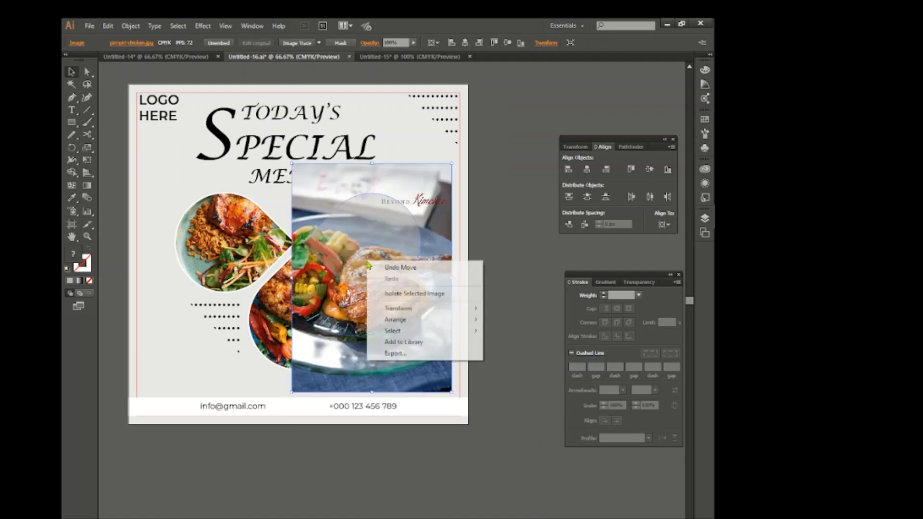
left_click(413, 447)
left_click(407, 349)
left_click_drag(452, 392, 439, 372)
left_click_drag(405, 353, 404, 302)
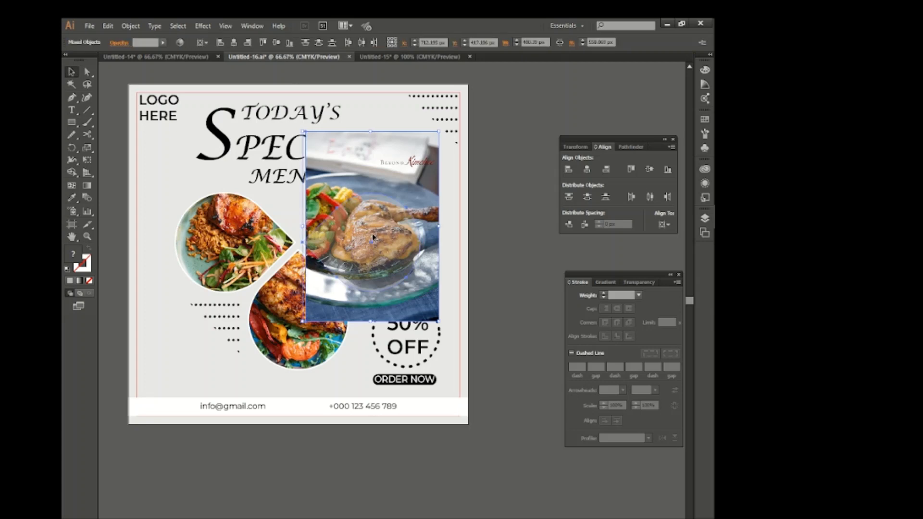
left_click(374, 237)
key("shift+Left")
key("shift+Left")
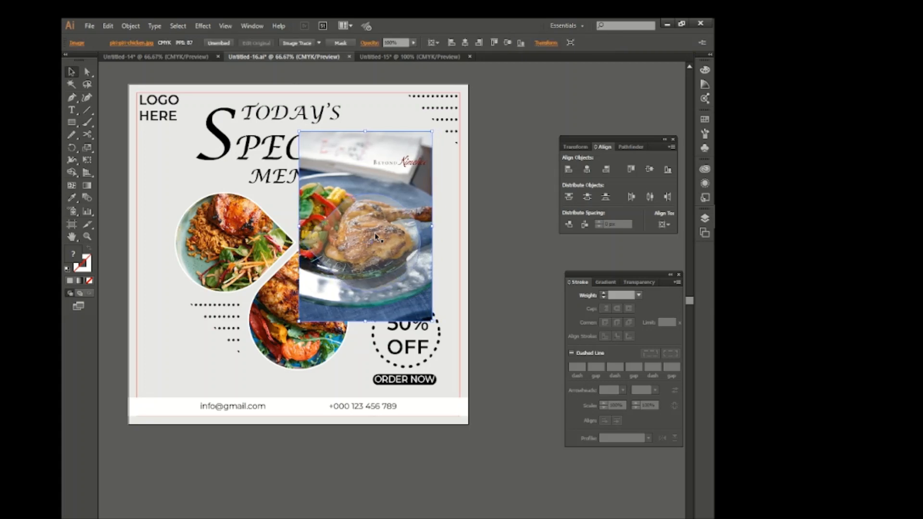
Clip the chicken-leg photo to the right petal with a clipping mask.
left_click(374, 234, "shift")
right_click(375, 234)
left_click(429, 294)
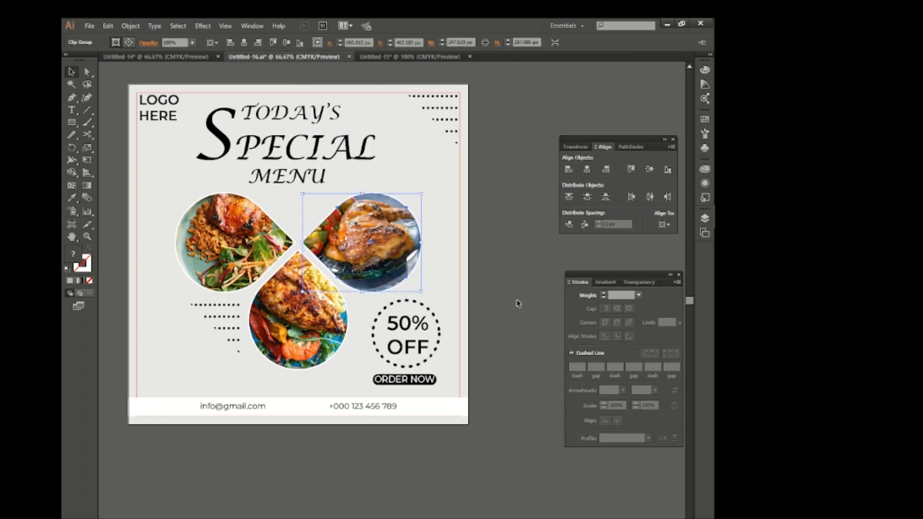
left_click(518, 304)
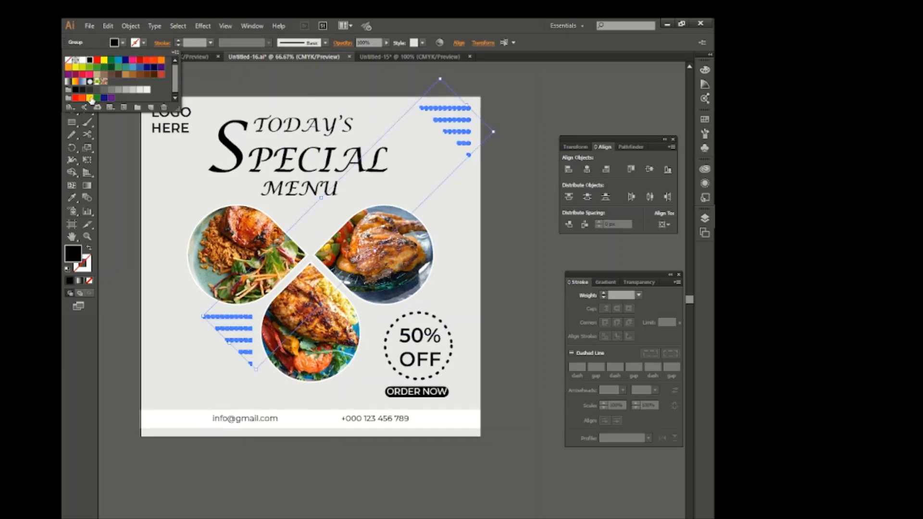
Fill both triangular dot patterns with yellow and the dotted circle around 50% OFF with white.
left_click(91, 99)
left_click(114, 174)
left_click(435, 316)
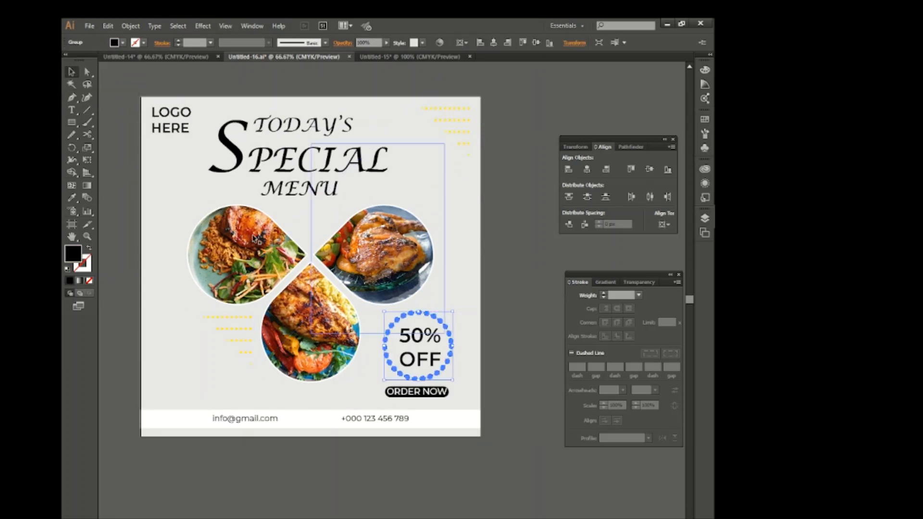
left_click(114, 43)
left_click(519, 217)
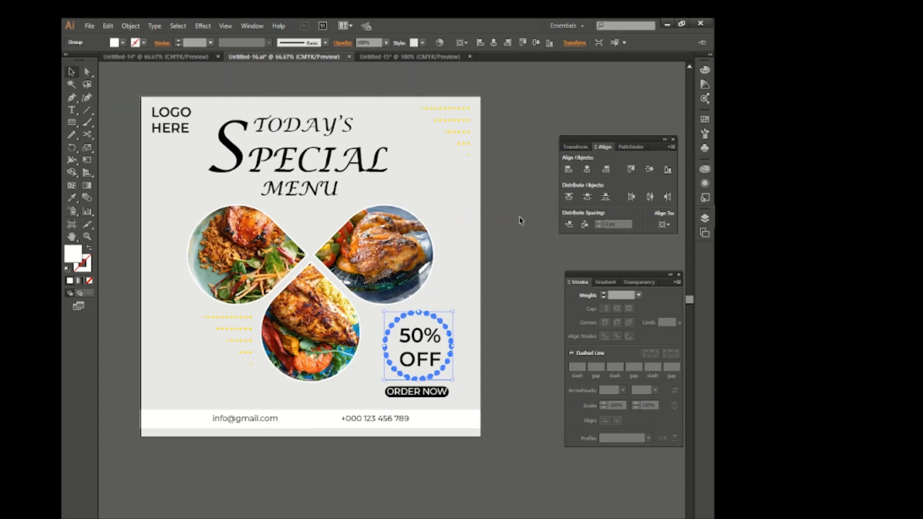
left_click(519, 216)
Fill the 50% OFF text with yellow.
left_click(420, 346)
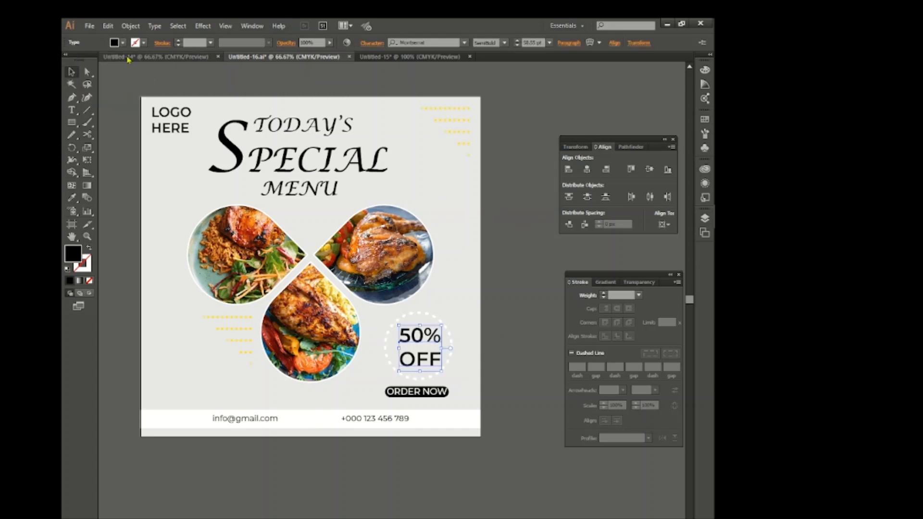
left_click(114, 42)
left_click(91, 98)
left_click(530, 313)
left_click(531, 312)
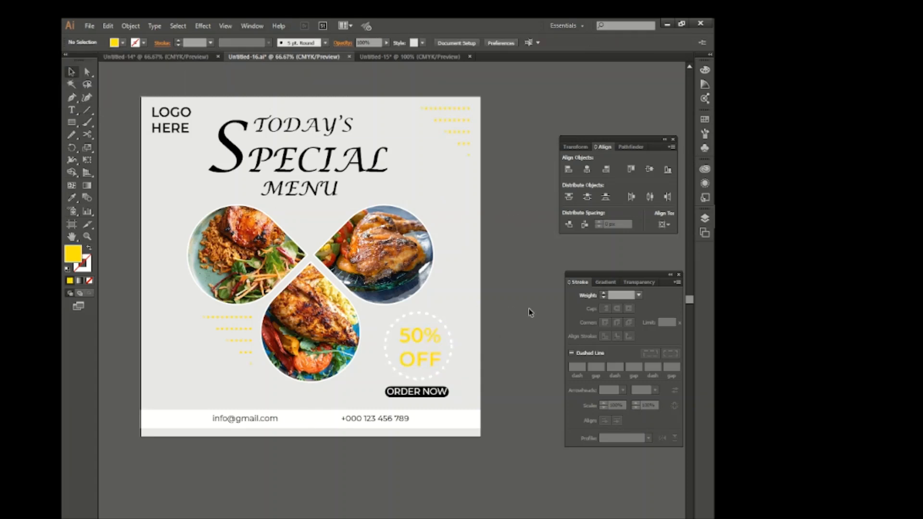
Fill the rounded bar behind ORDER NOW with white.
left_click(451, 395)
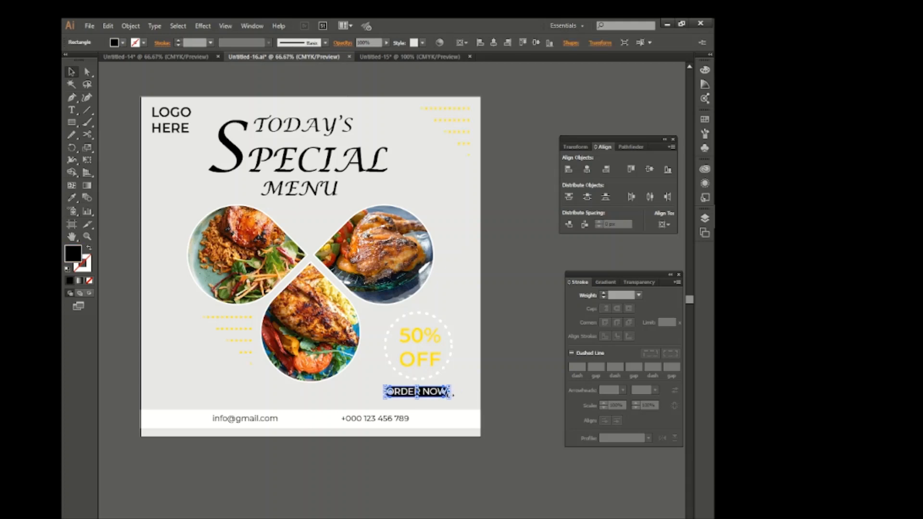
left_click(114, 43)
left_click(83, 59)
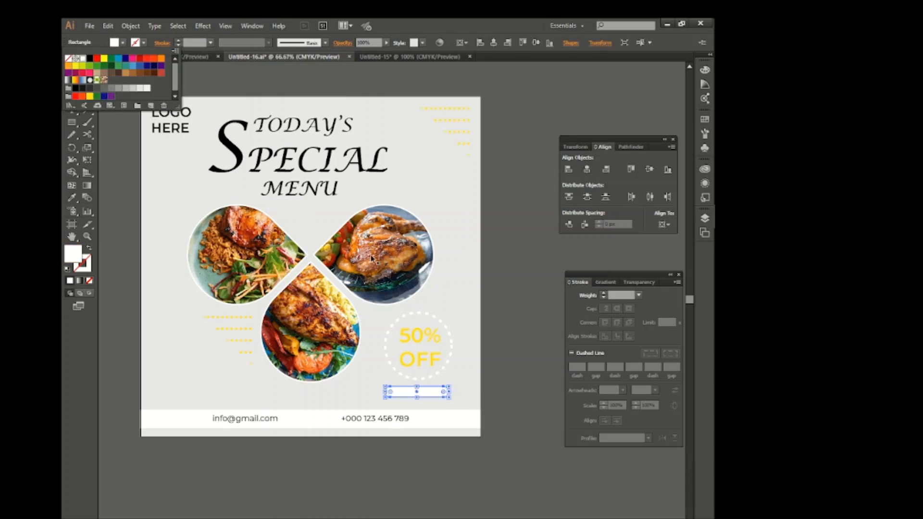
left_click(507, 294)
left_click(460, 373)
Fill the ORDER NOW text with black.
left_click(419, 394)
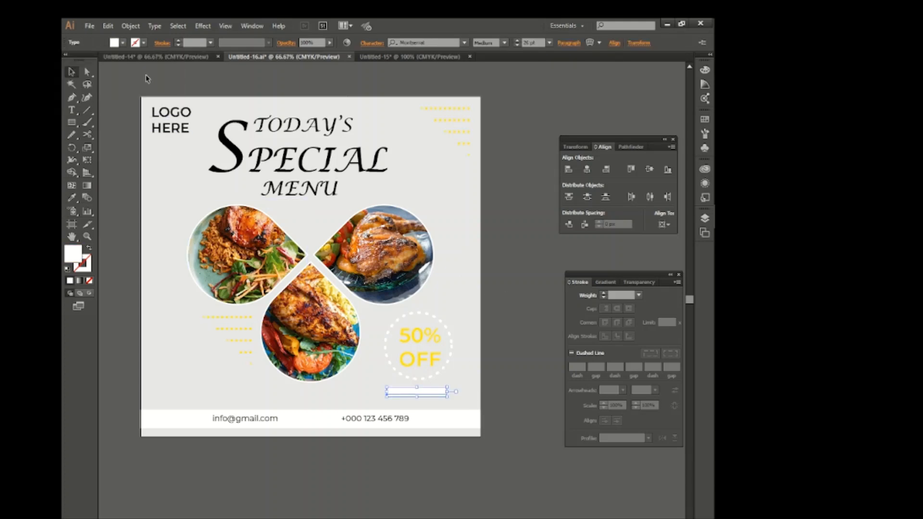
left_click(114, 42)
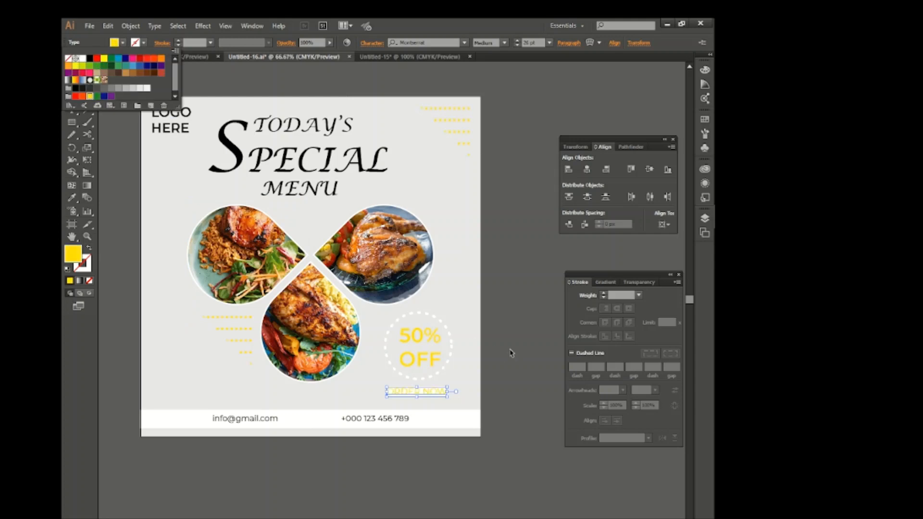
left_click(90, 58)
left_click(511, 383)
left_click(511, 383)
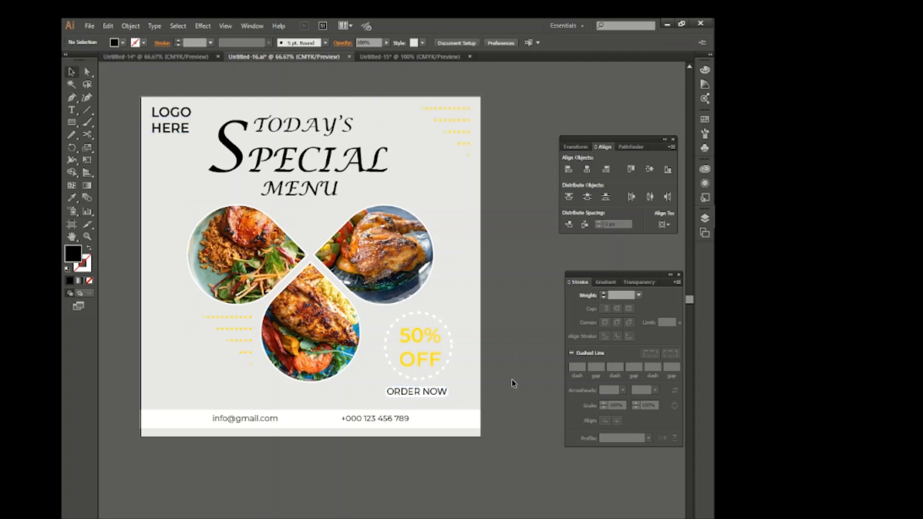
Fill the contact footer bar with yellow.
left_click(192, 421)
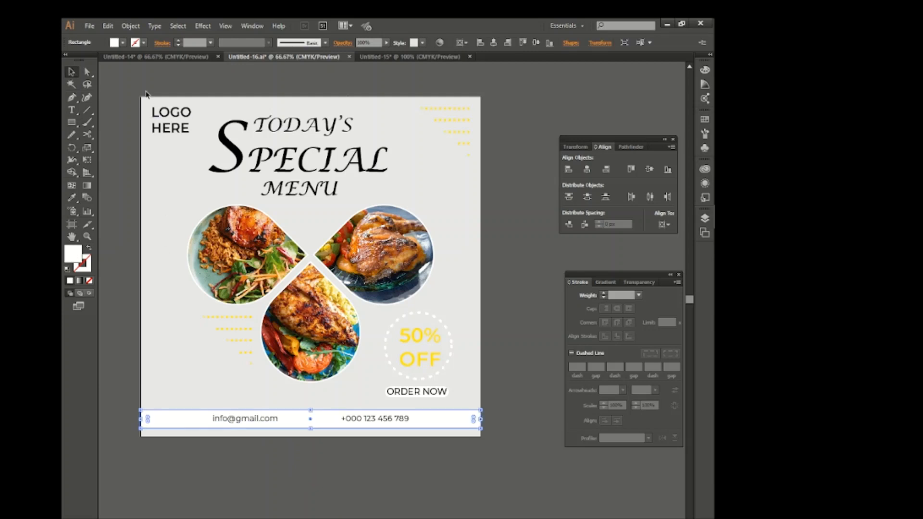
left_click(114, 43)
left_click(89, 98)
left_click(524, 388)
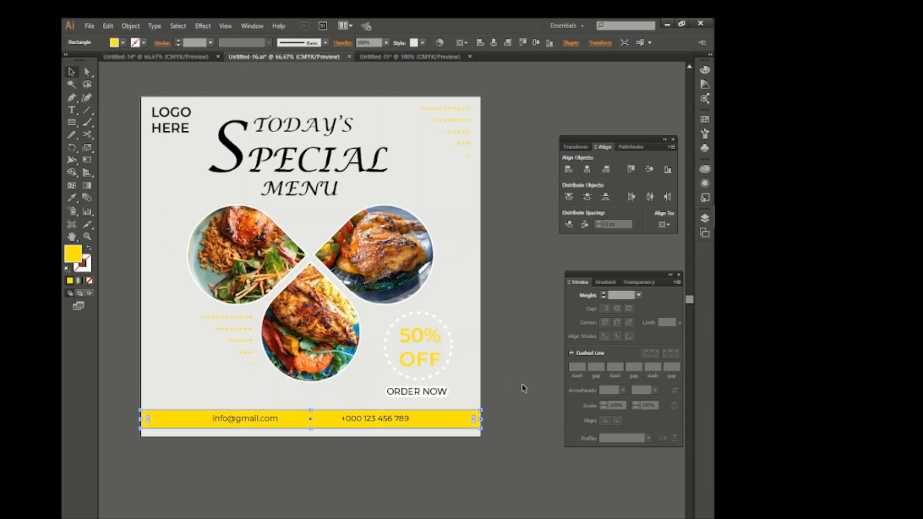
left_click(524, 389)
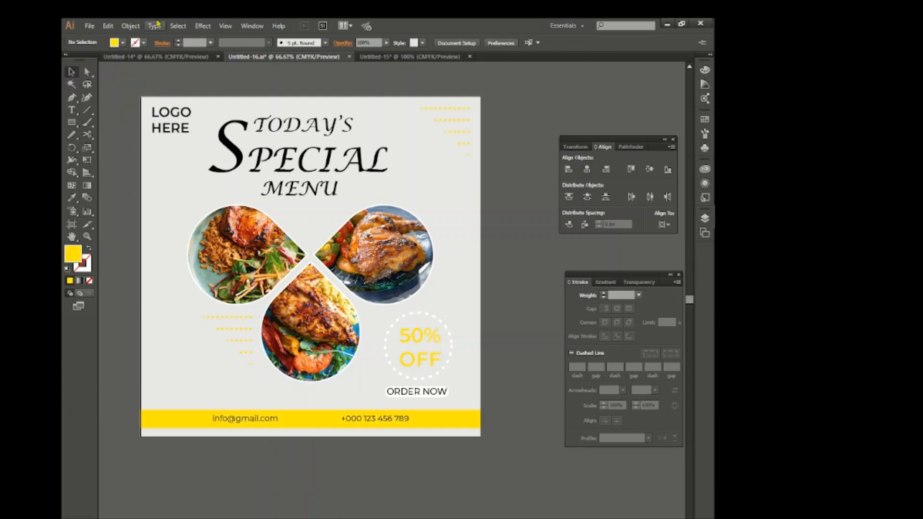
Fill the LOGO HERE text with yellow.
left_click(180, 134)
left_click(113, 43)
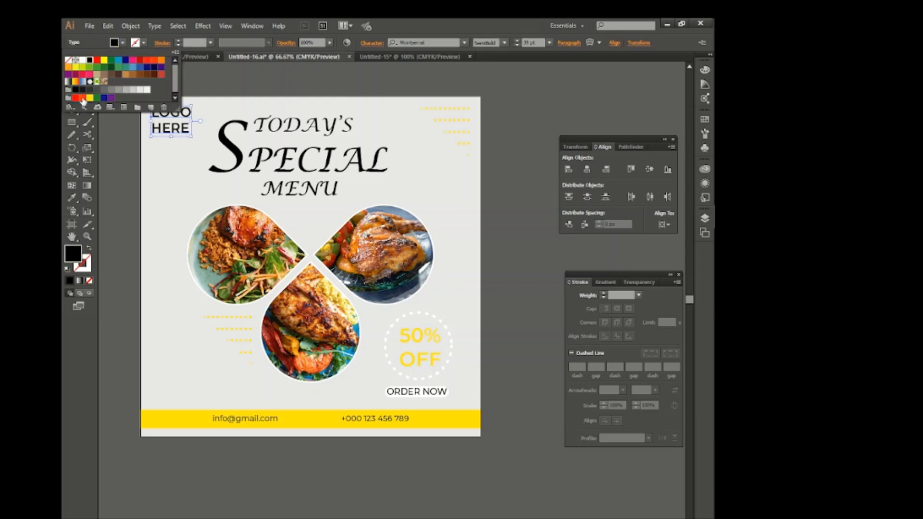
left_click(83, 102)
left_click(514, 226)
left_click(509, 227)
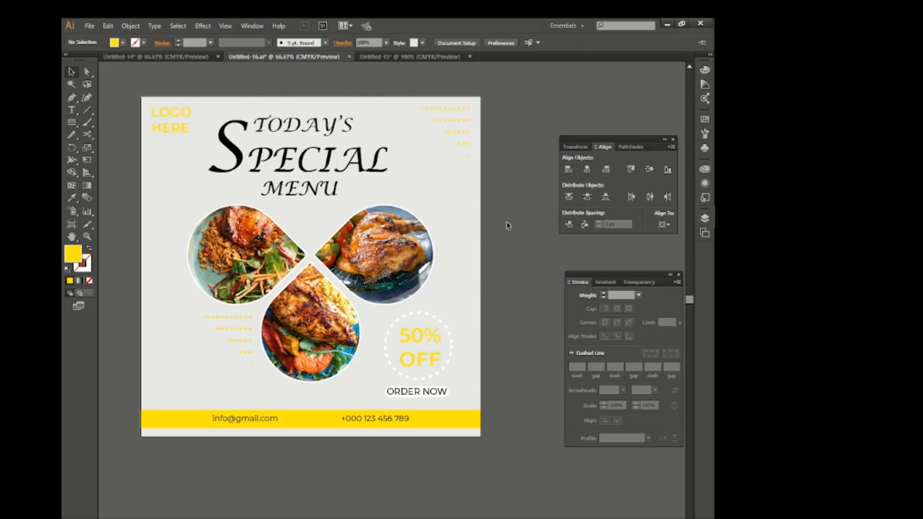
Fill the TODAY'S and MENU title text with yellow.
left_click(314, 126)
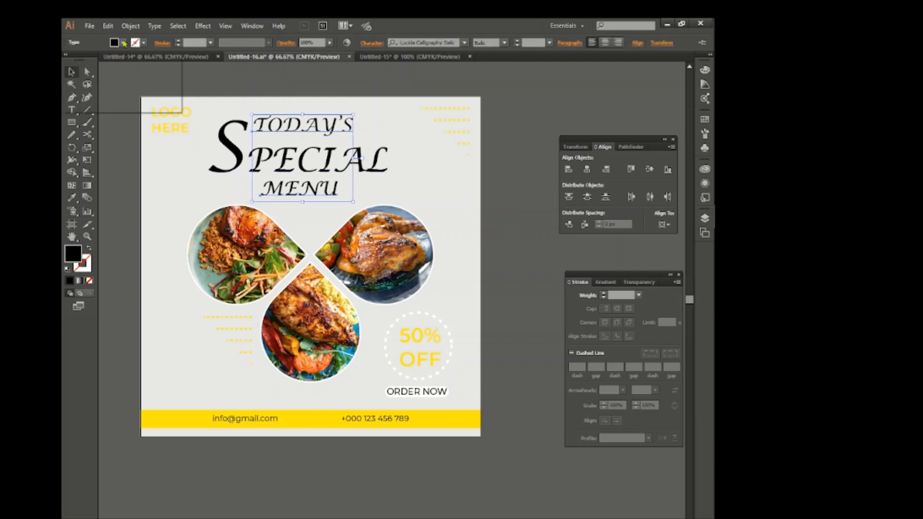
left_click(124, 43)
left_click(90, 98)
left_click(107, 142)
left_click(108, 143)
Fill the SPECIAL title text with white.
left_click(233, 148)
left_click(119, 45)
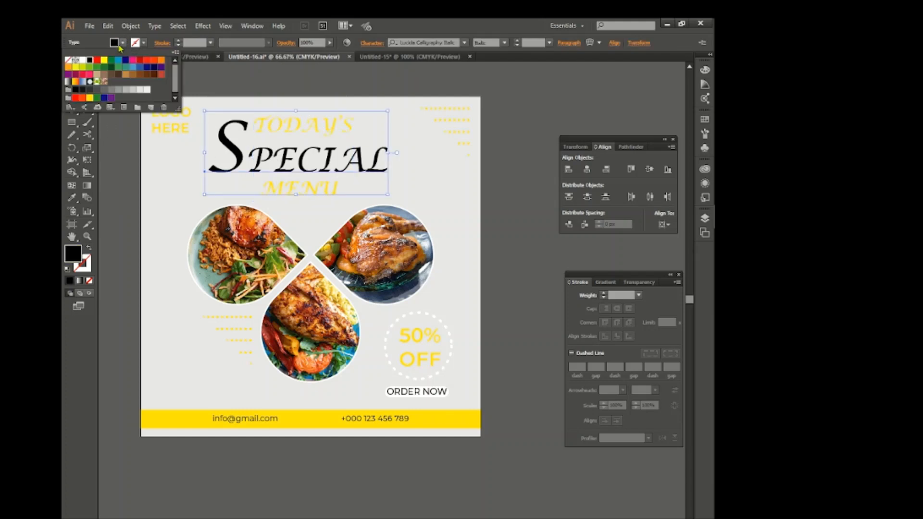
left_click(83, 63)
left_click(317, 184)
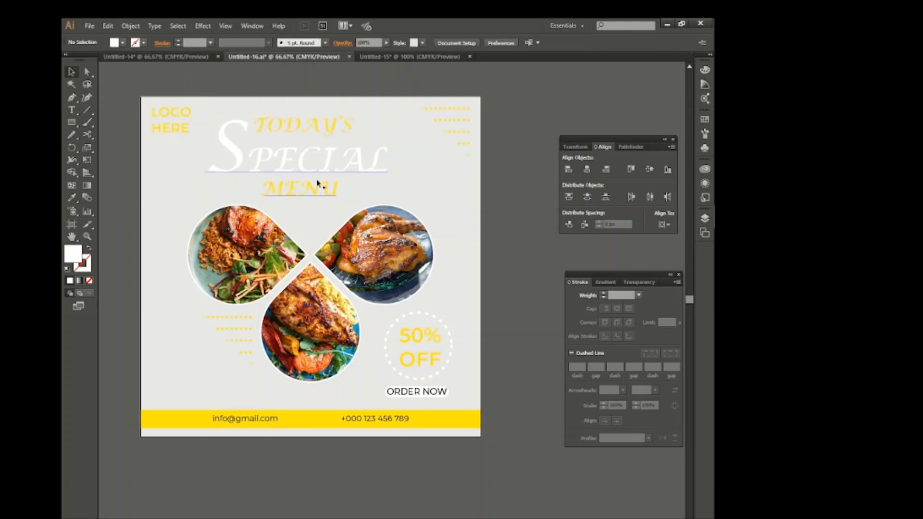
left_click(417, 186)
left_click(501, 216)
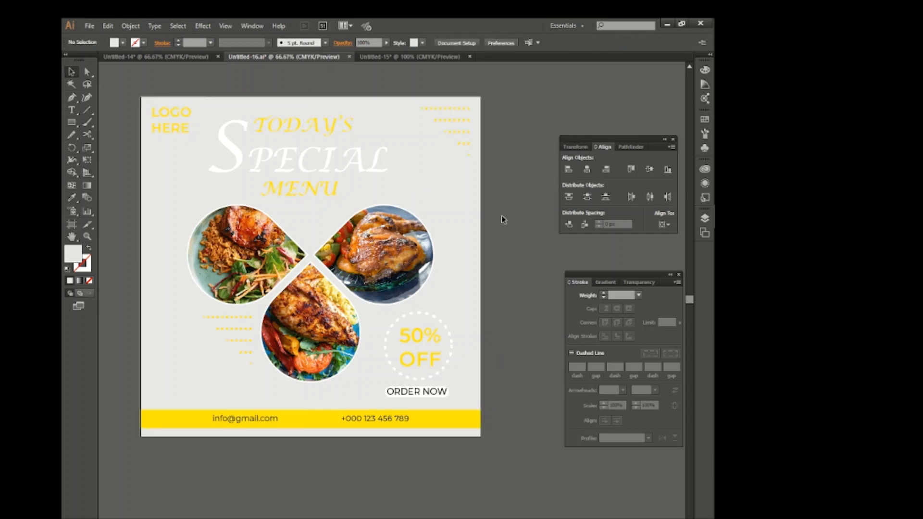
Replace the background rectangle's fill with a white-to-black radial gradient.
left_click(438, 219)
left_click(89, 281)
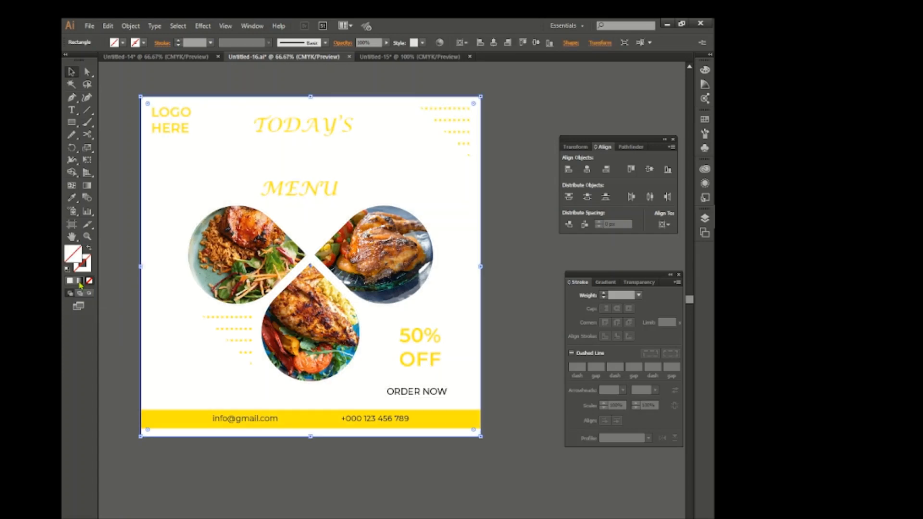
left_click(79, 281)
left_click(637, 294)
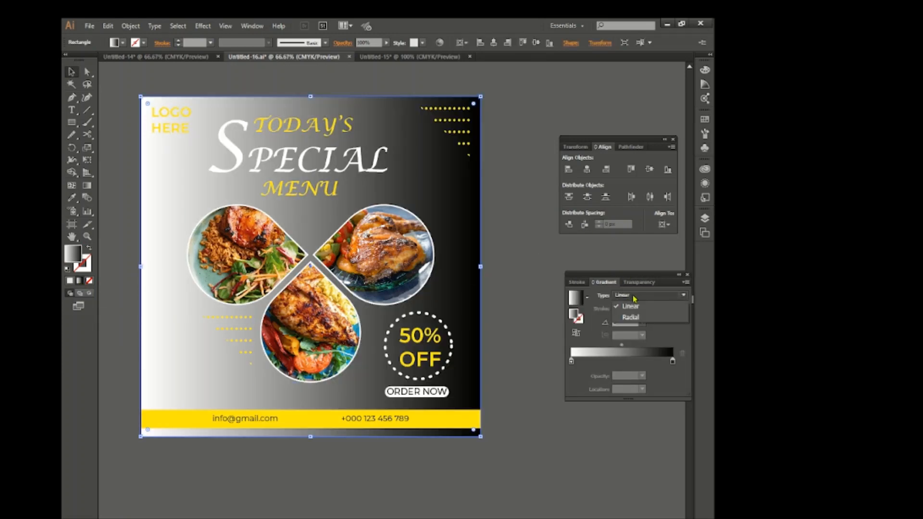
left_click(637, 319)
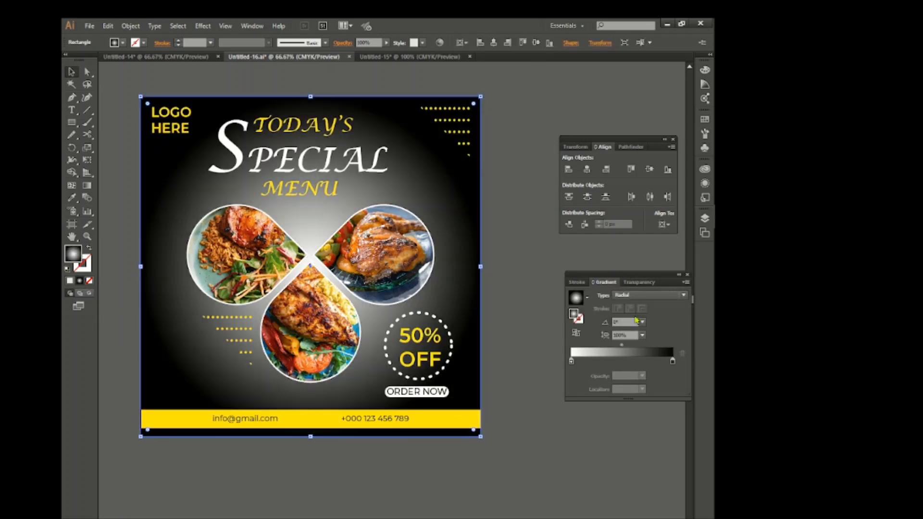
Set the background gradient's inner stop to CMYK Red and add further red stops along the ramp, keeping the outer stop black.
double_click(571, 361)
left_click(569, 393)
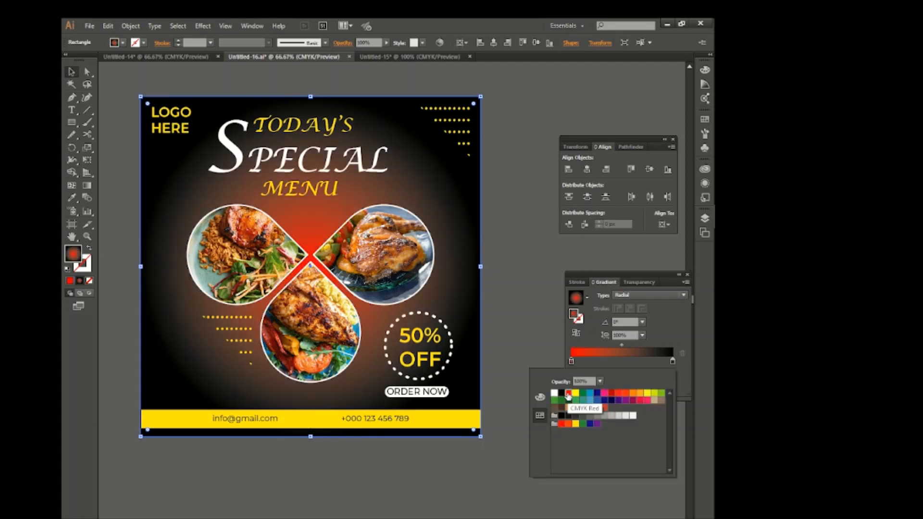
left_click(611, 364)
left_click(569, 393)
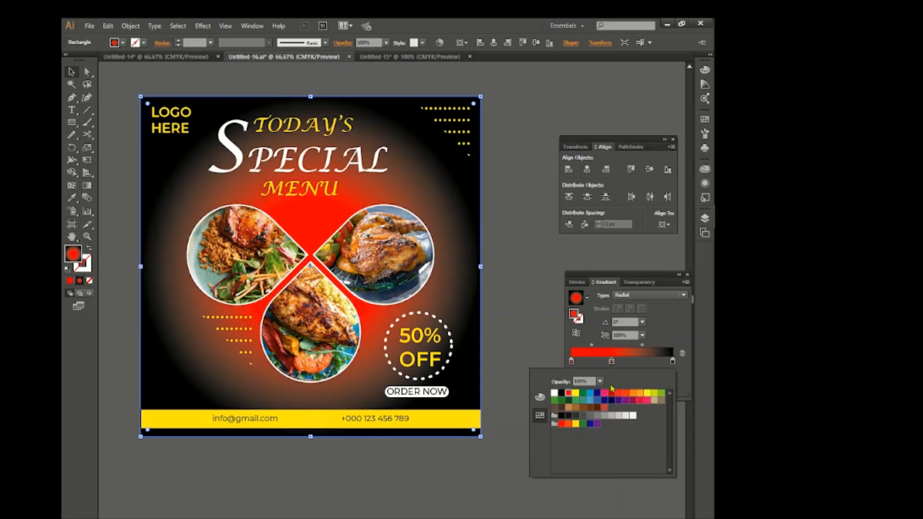
left_click(627, 364)
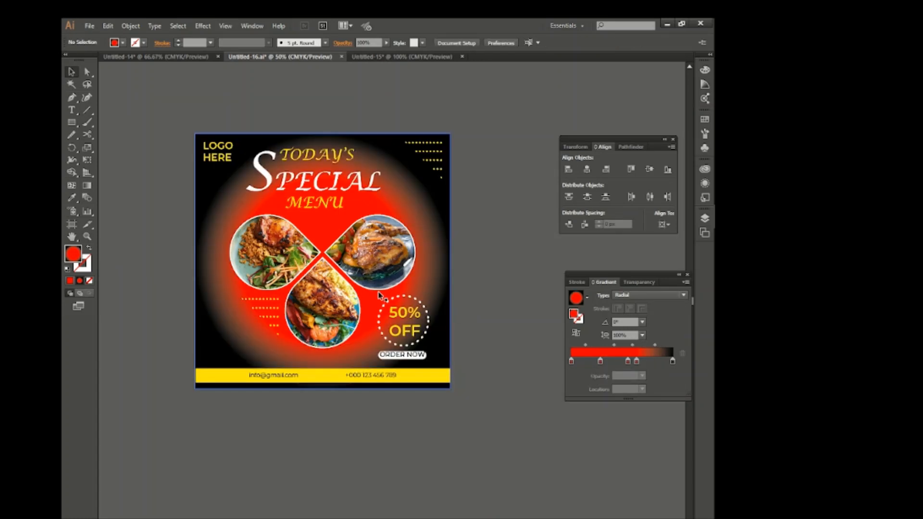
scroll(380, 295, "down", 1)
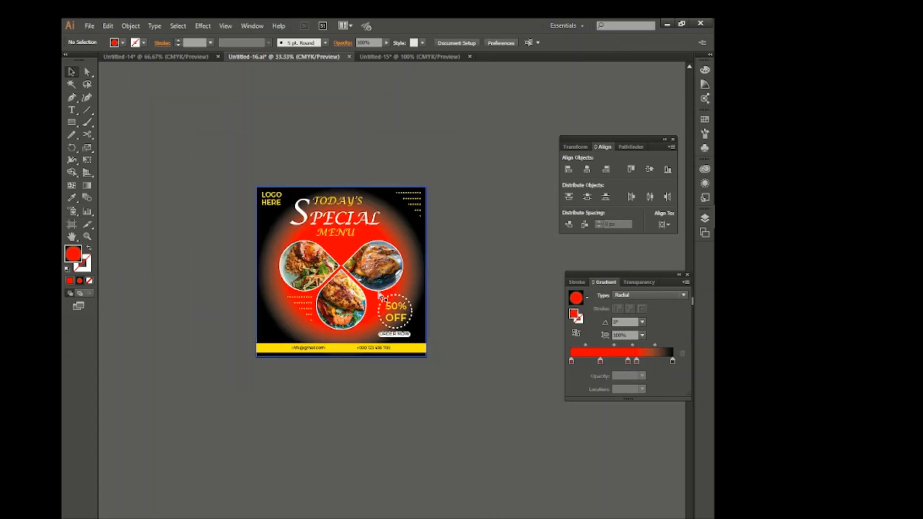